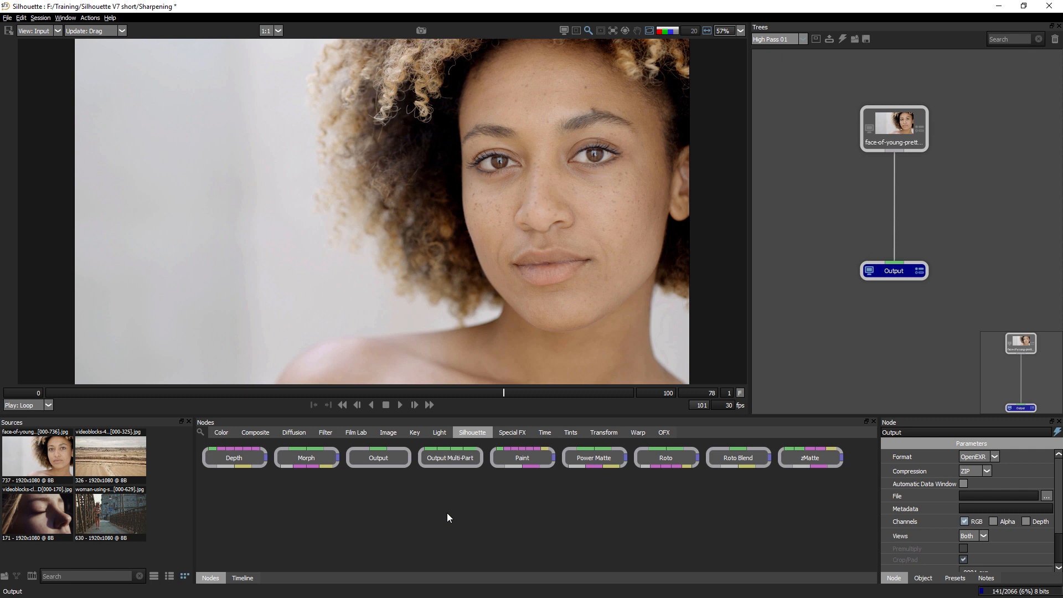
- Play the source clip and examine the woman's eyes and skin at about 115% magnification
key("space")
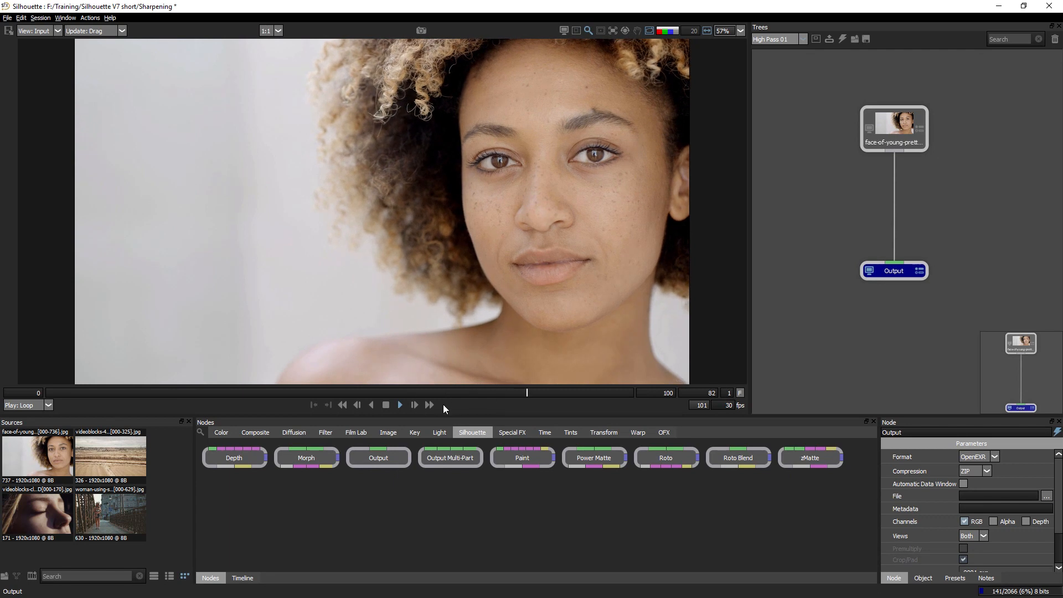
key("space")
scroll(569, 271, "up", 2)
left_click_drag(569, 271, 523, 296)
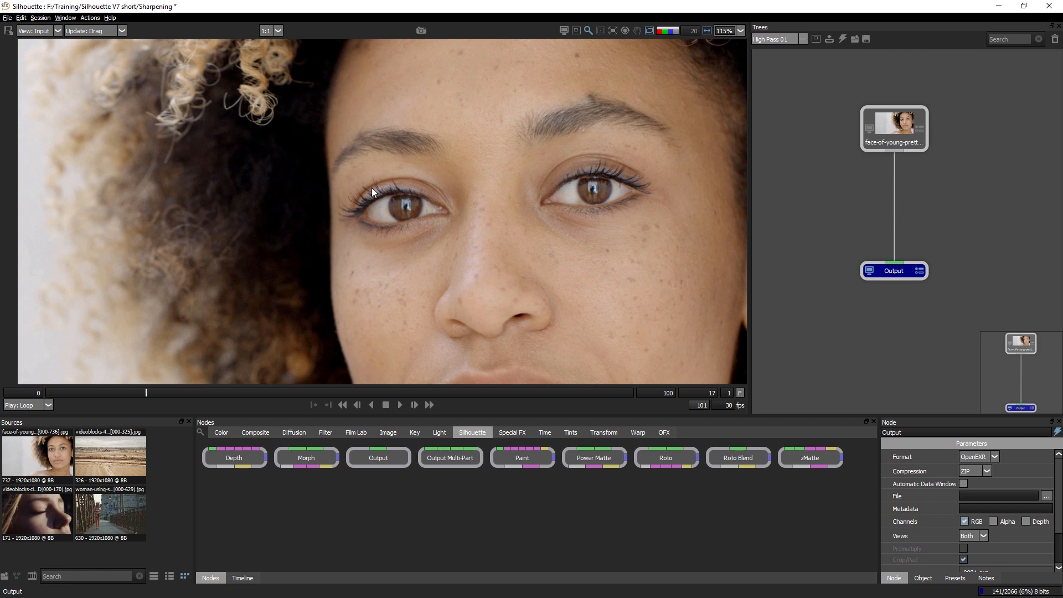
left_click_drag(602, 368, 601, 338)
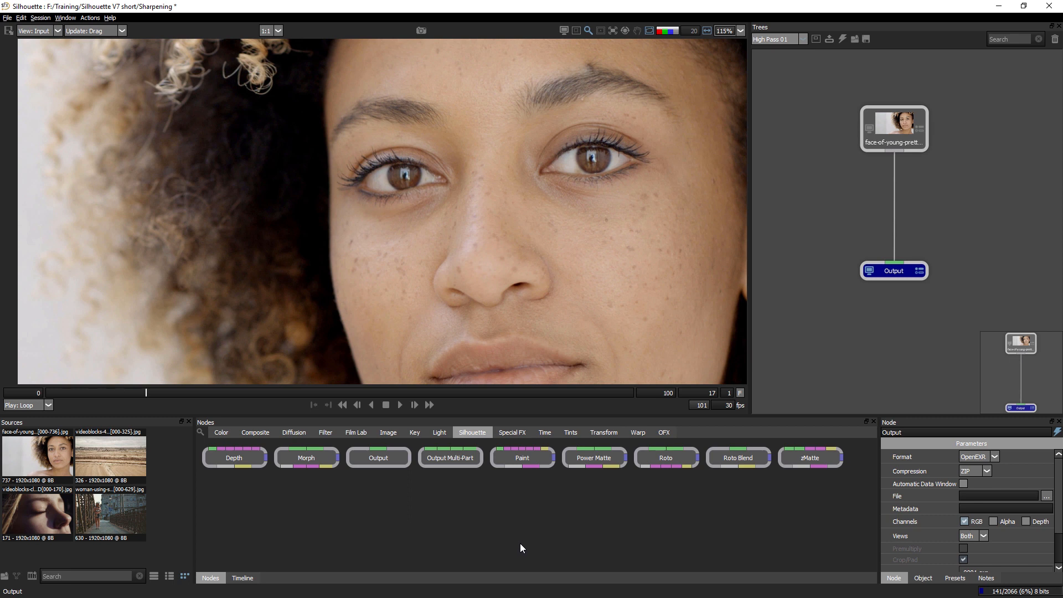
- Add a Blur node fed by the source clip, place it beside the main branch, and lower its blur to about 5.81
left_click(328, 433)
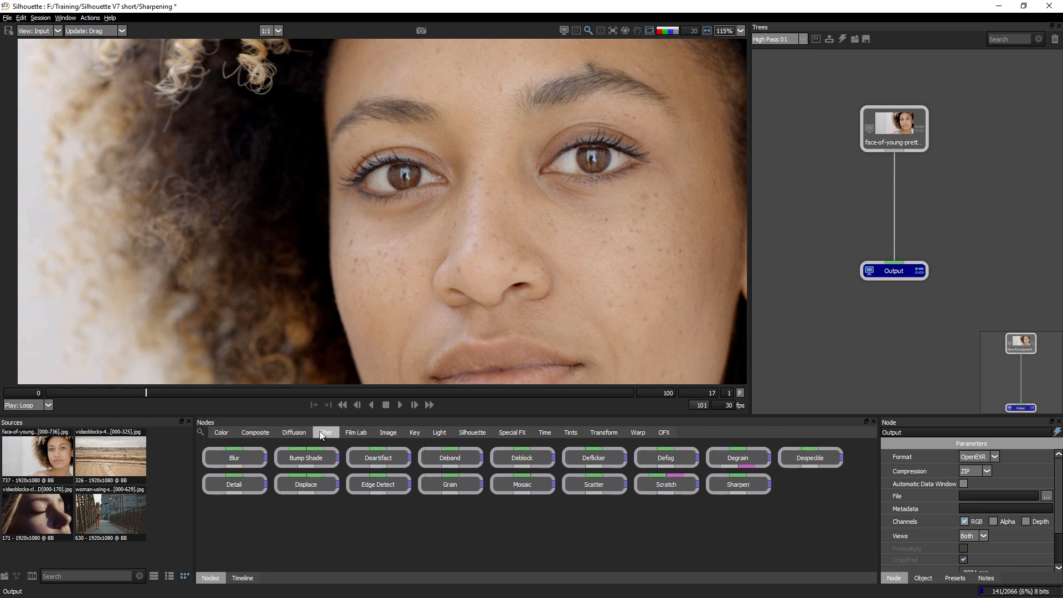
left_click_drag(237, 459, 888, 132)
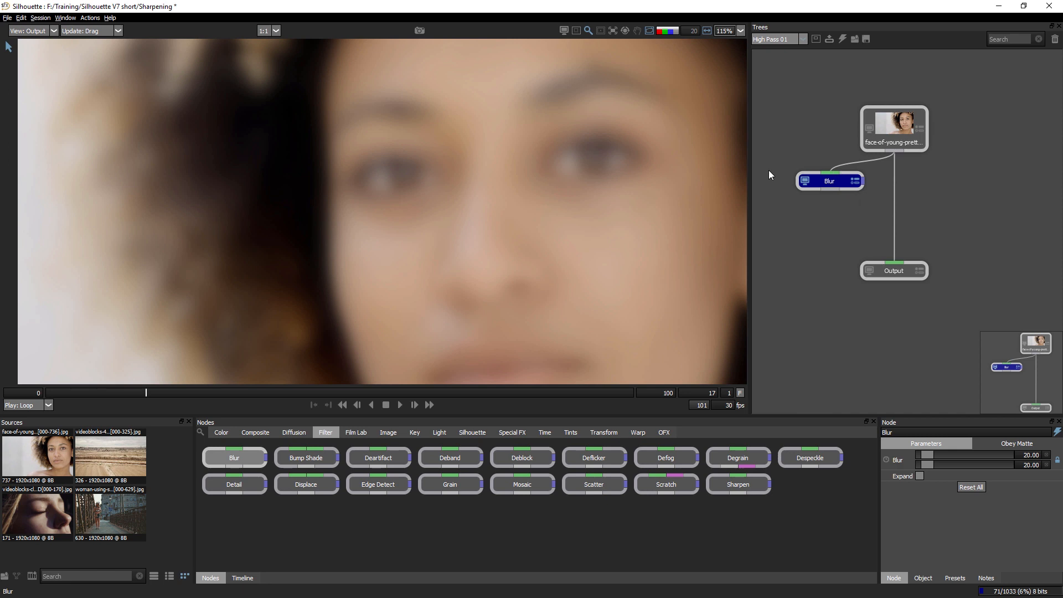
left_click_drag(841, 181, 832, 175)
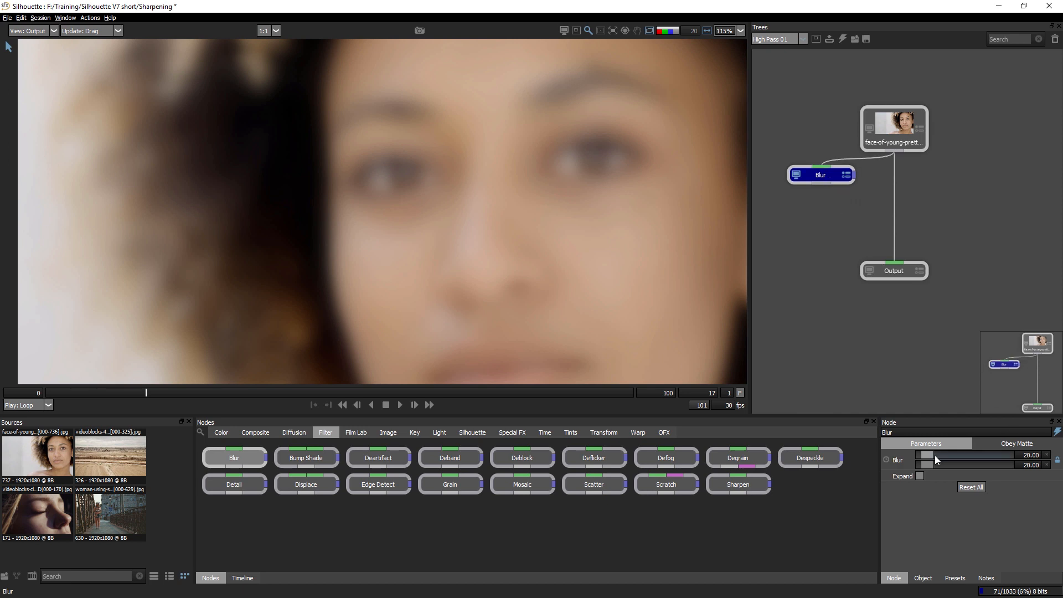
left_click_drag(927, 454, 922, 453)
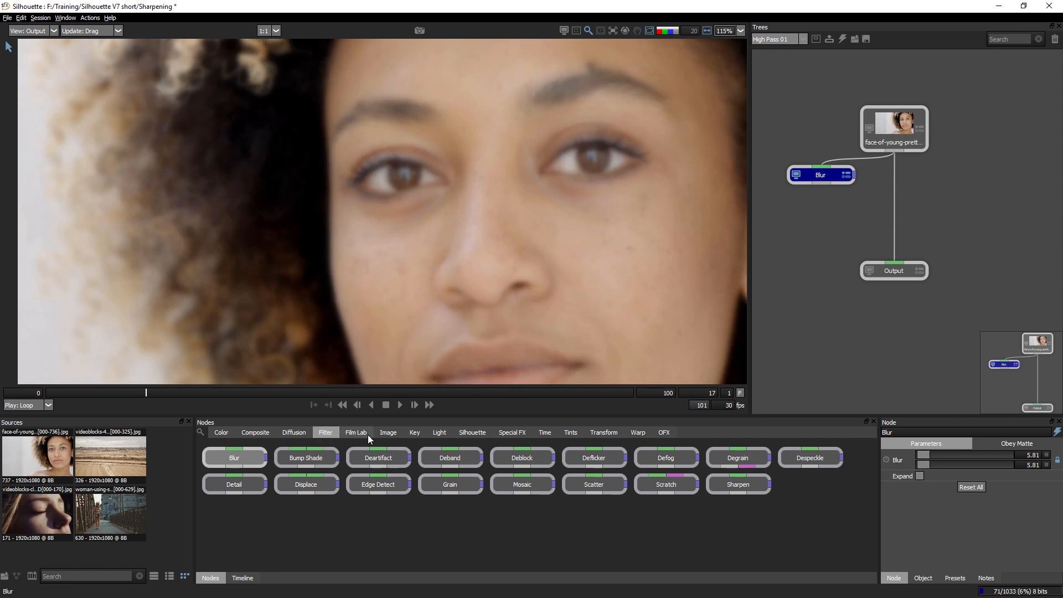
- Add an Invert node after the Blur node and position it directly beneath
left_click(220, 431)
left_click_drag(683, 456, 836, 181)
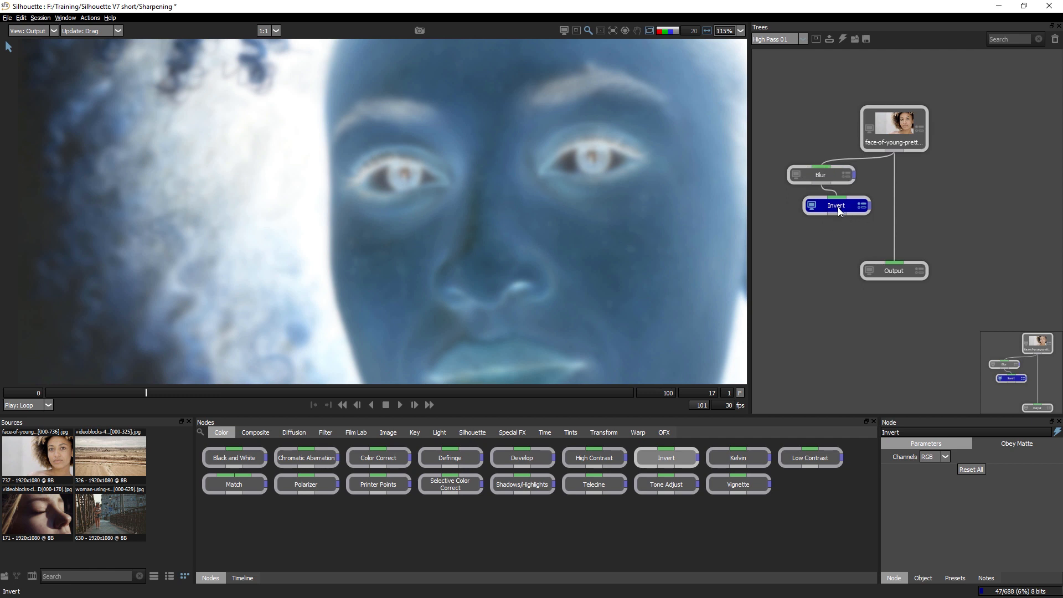
left_click_drag(839, 211, 818, 216)
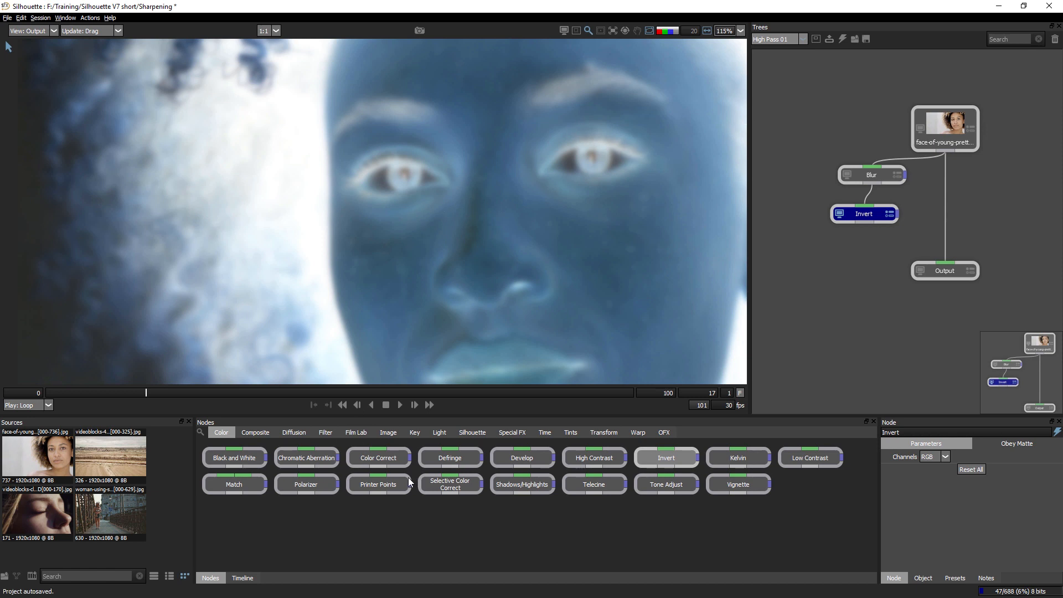
- Add a Mix node below Invert and connect the source clip to its second input
left_click(262, 433)
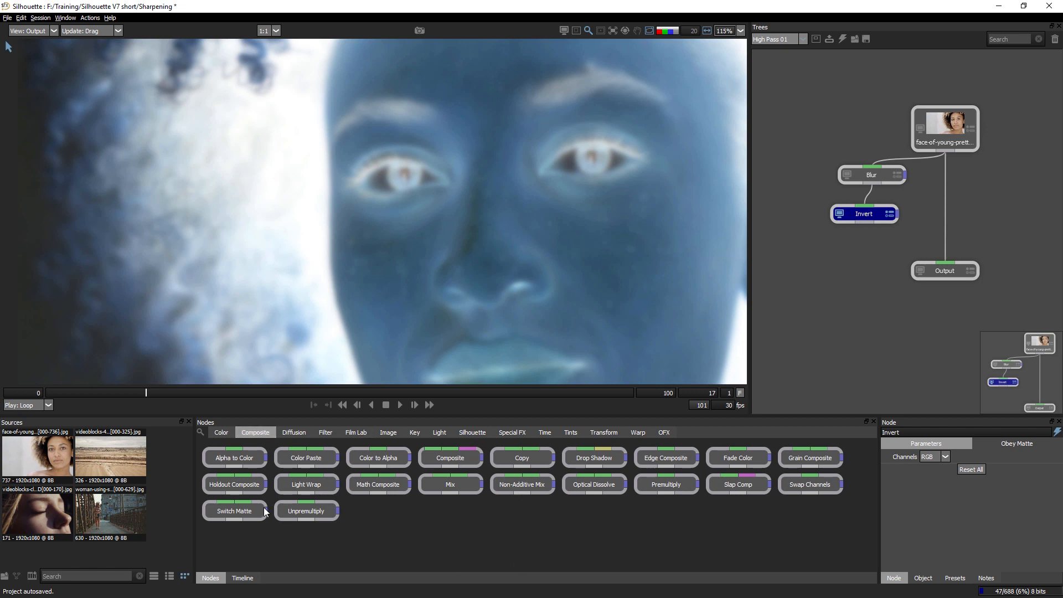
left_click_drag(443, 486, 869, 261)
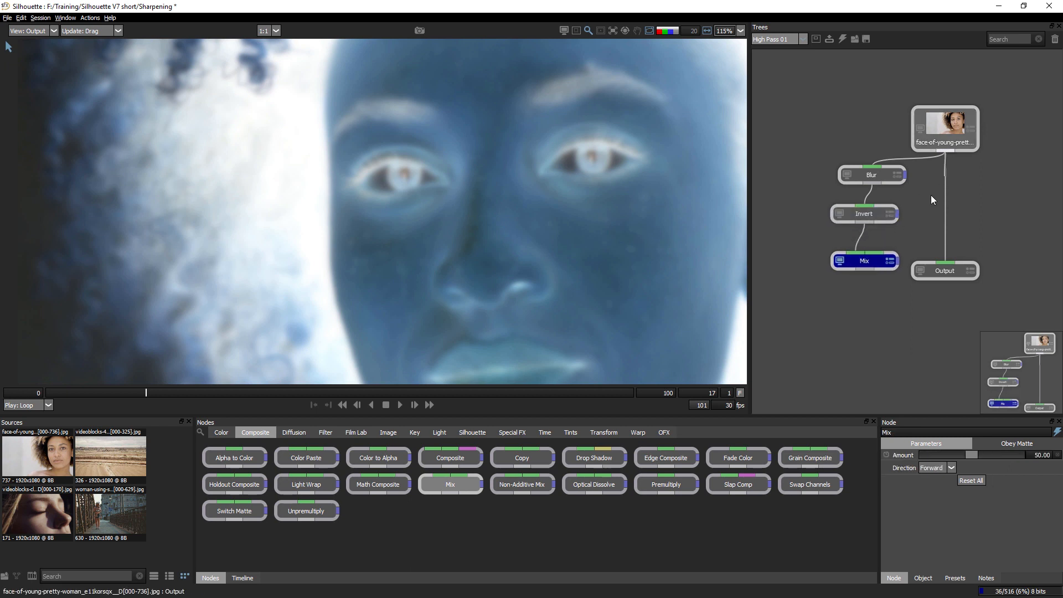
left_click_drag(945, 151, 885, 260)
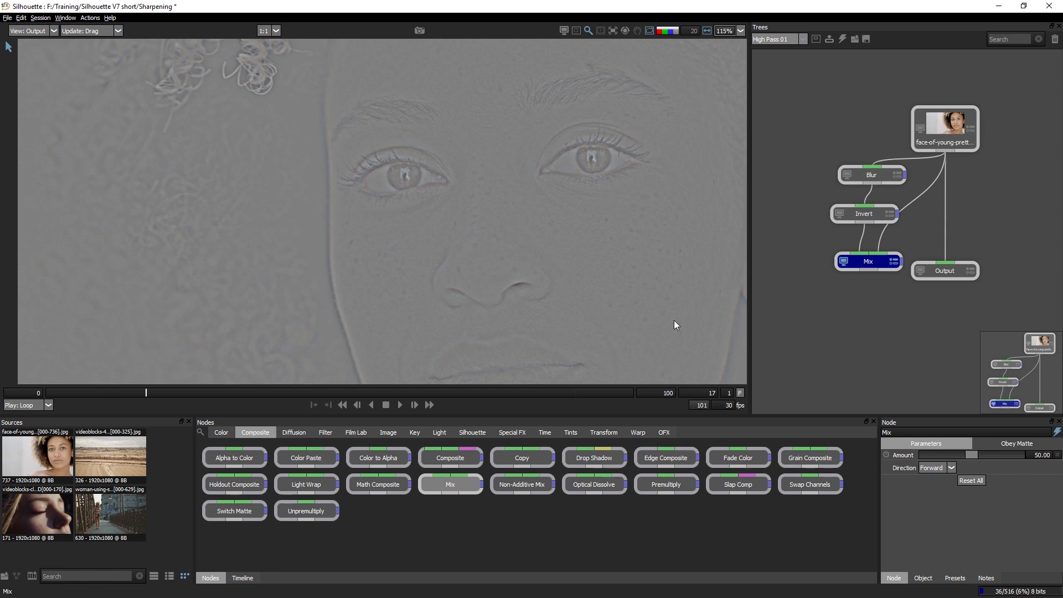
- Line up the Blur node above Invert, try different blur amounts on the mixed result, and set the blur to 5
left_click_drag(879, 174, 871, 174)
left_click(890, 176)
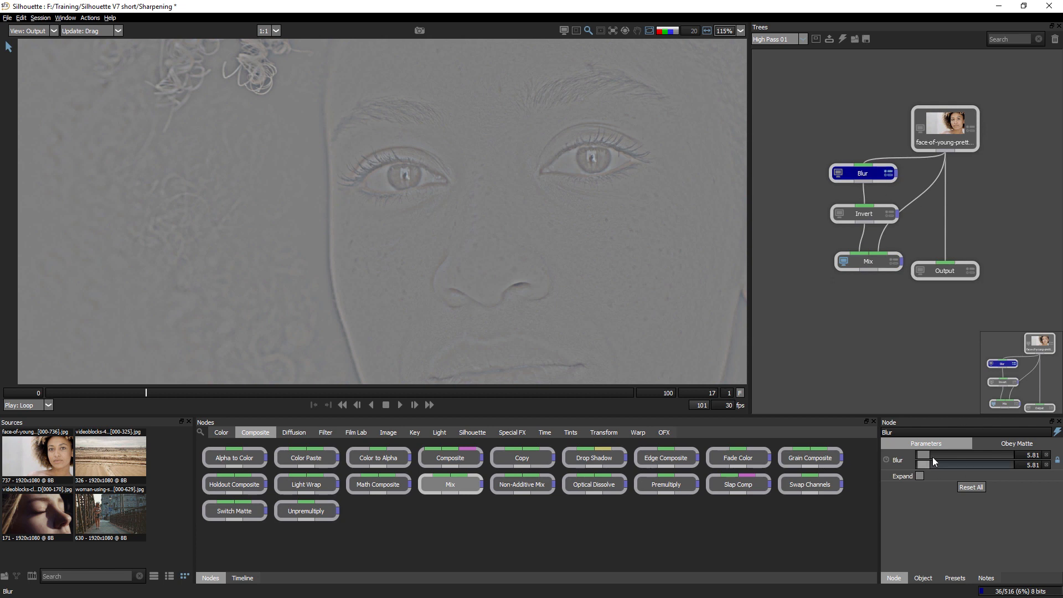
left_click_drag(925, 454, 924, 454)
left_click(923, 456)
mouse_move(923, 456)
left_mouse_down()
mouse_move(945, 463)
mouse_move(925, 454)
mouse_move(923, 468)
left_mouse_up()
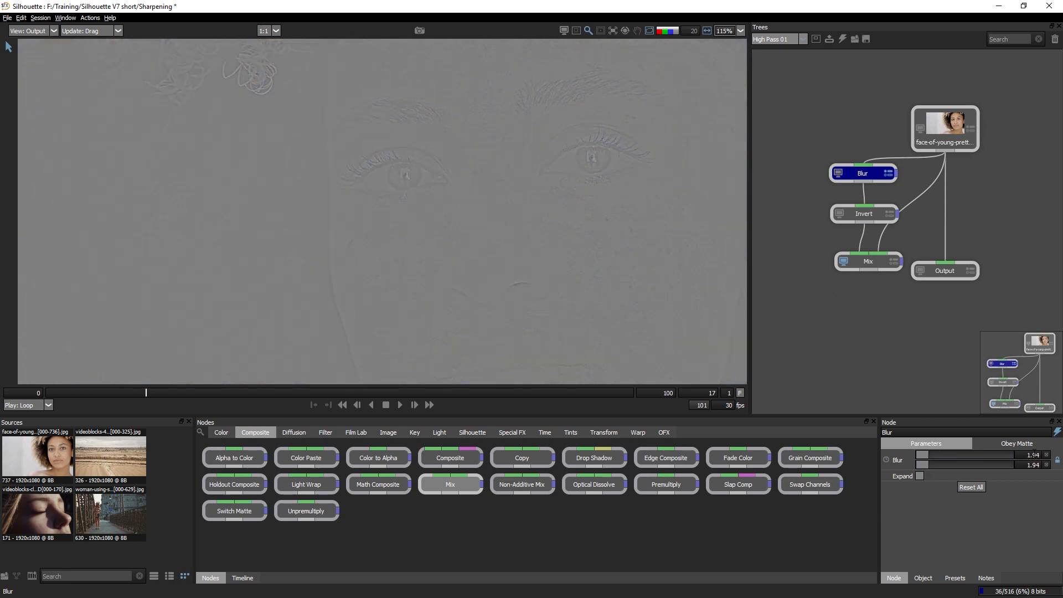
double_click(1033, 454)
type("5")
key("Return")
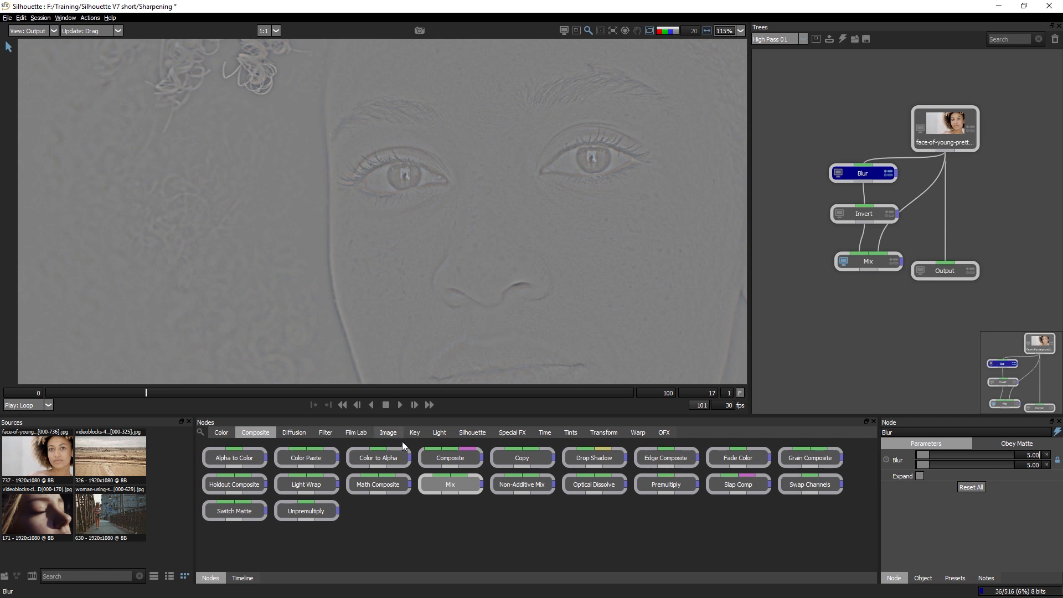
left_click_drag(386, 483, 873, 295)
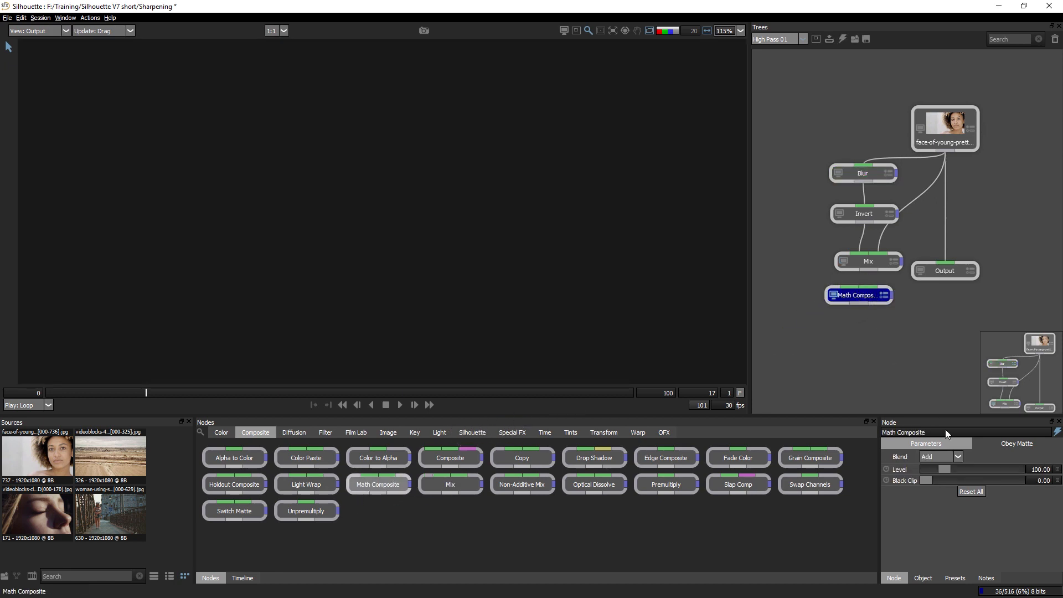
left_click(938, 459)
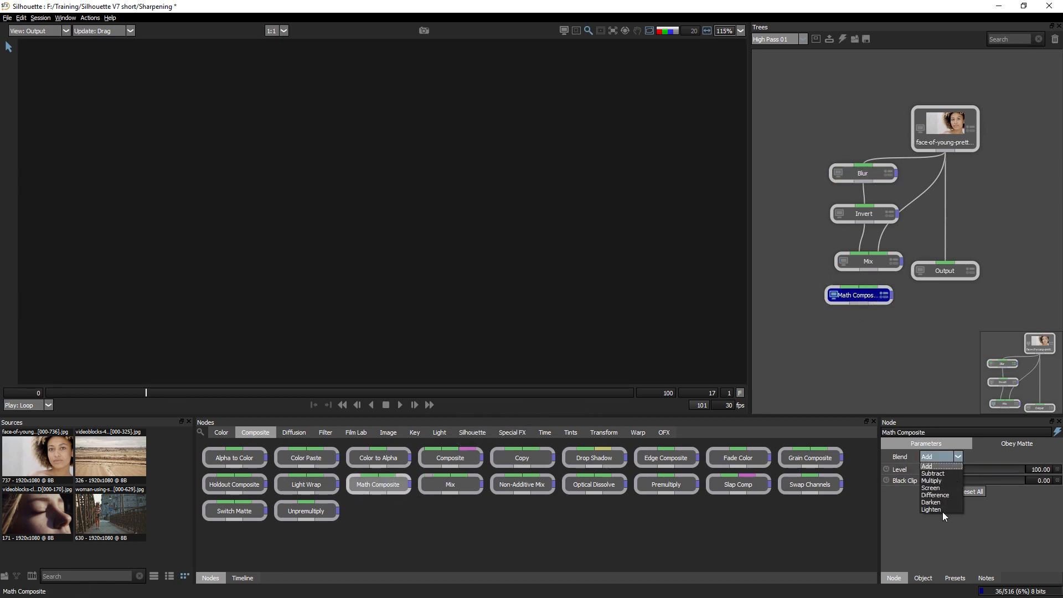
left_click(878, 311)
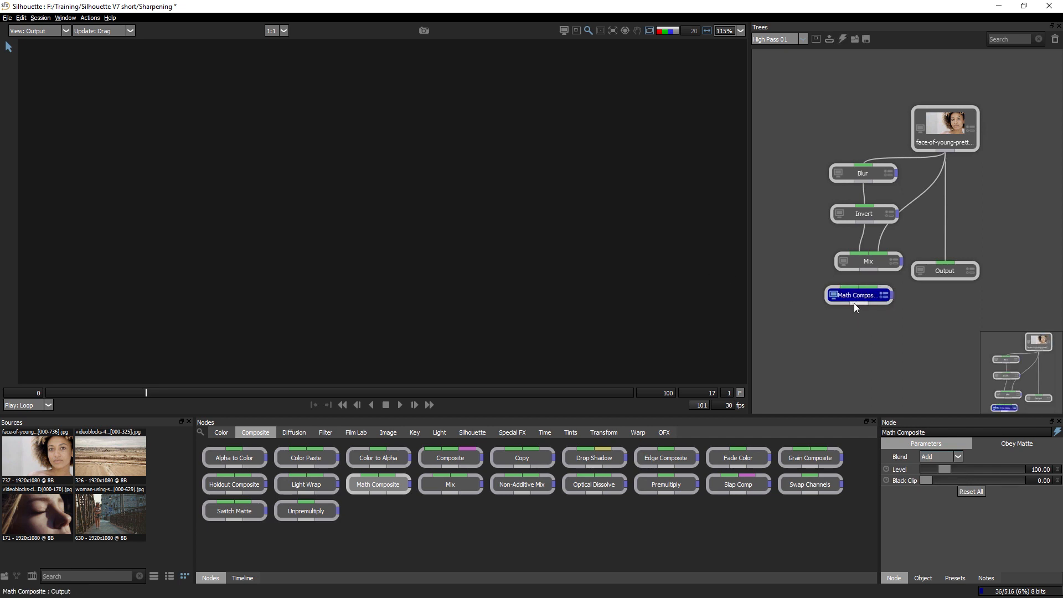
key("Delete")
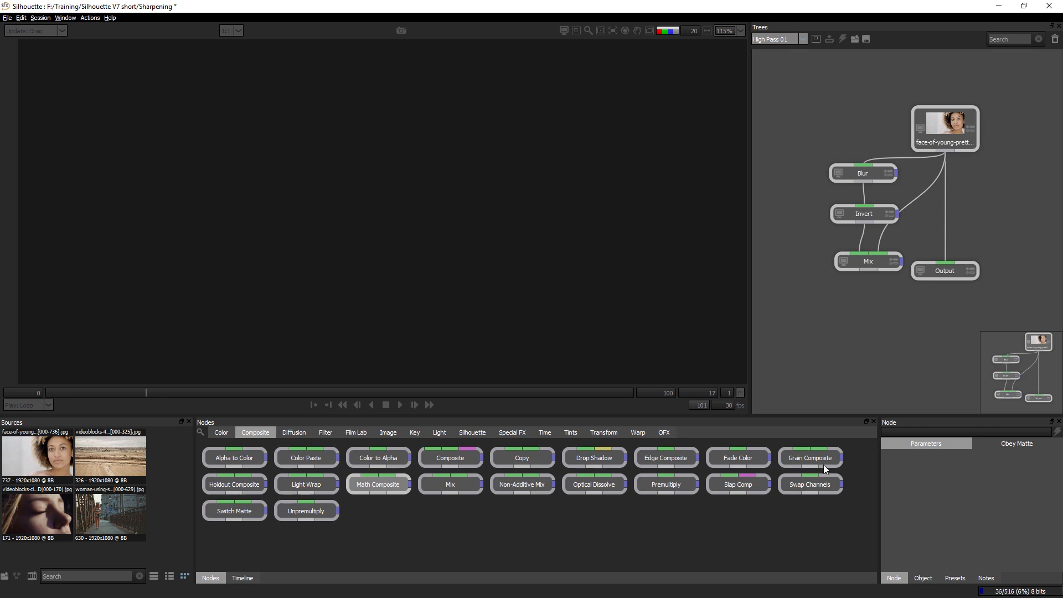
- Add a Grain Composite node below Mix, feeding the source clip into Input and the Mix output into Grain
left_click_drag(818, 457, 855, 441)
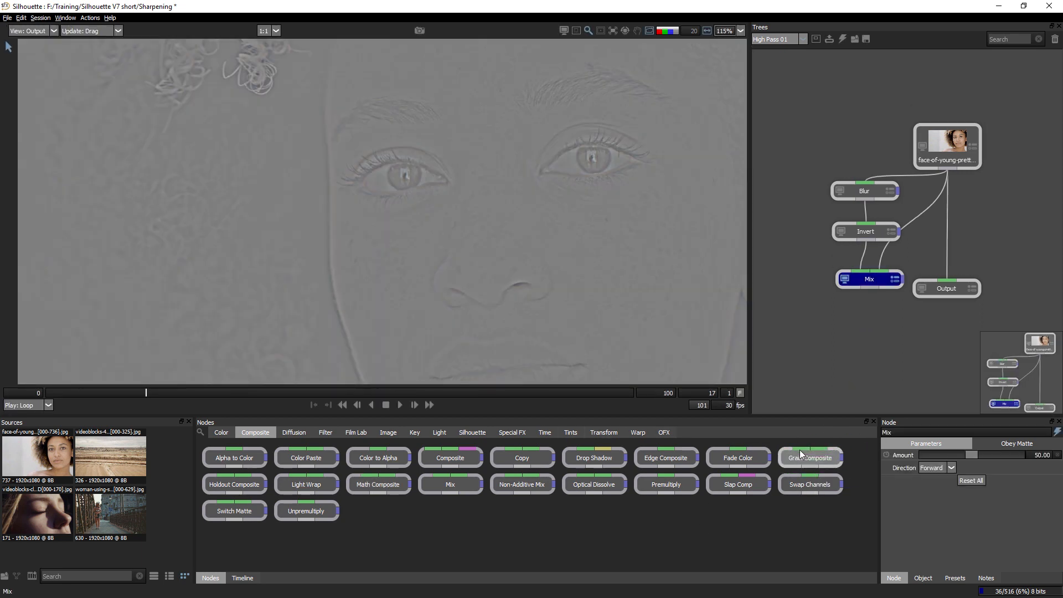
left_click_drag(799, 449, 867, 322)
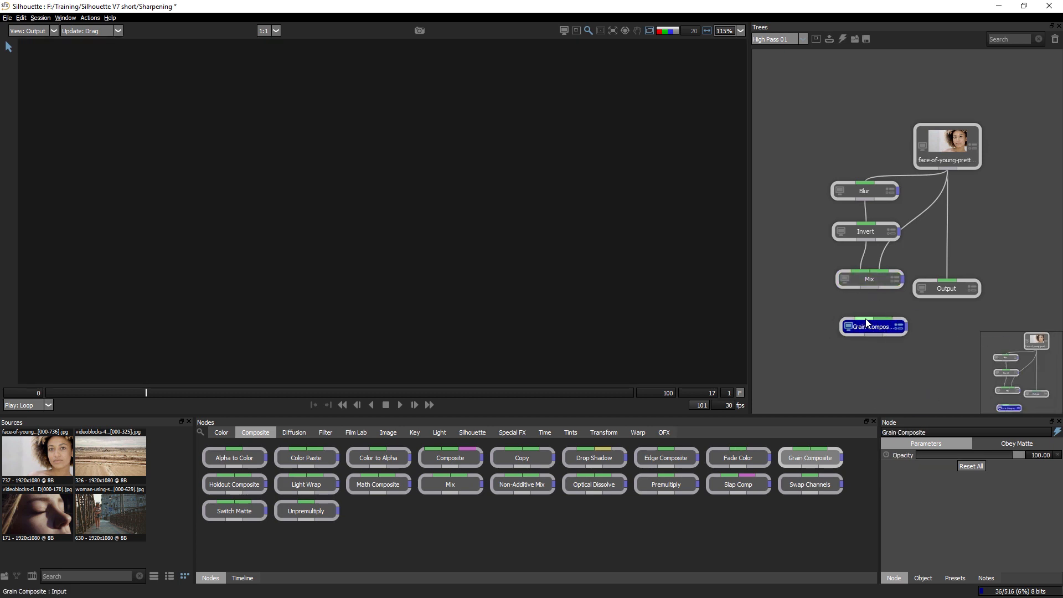
left_click_drag(943, 170, 866, 315)
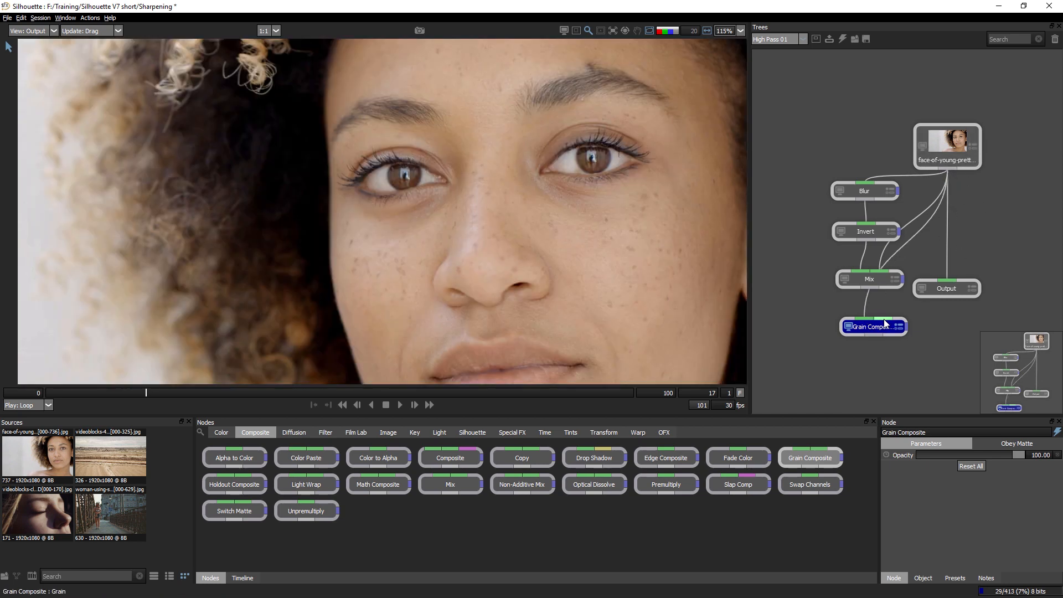
mouse_move(885, 324)
left_mouse_down()
mouse_move(897, 310)
mouse_move(888, 319)
left_mouse_up()
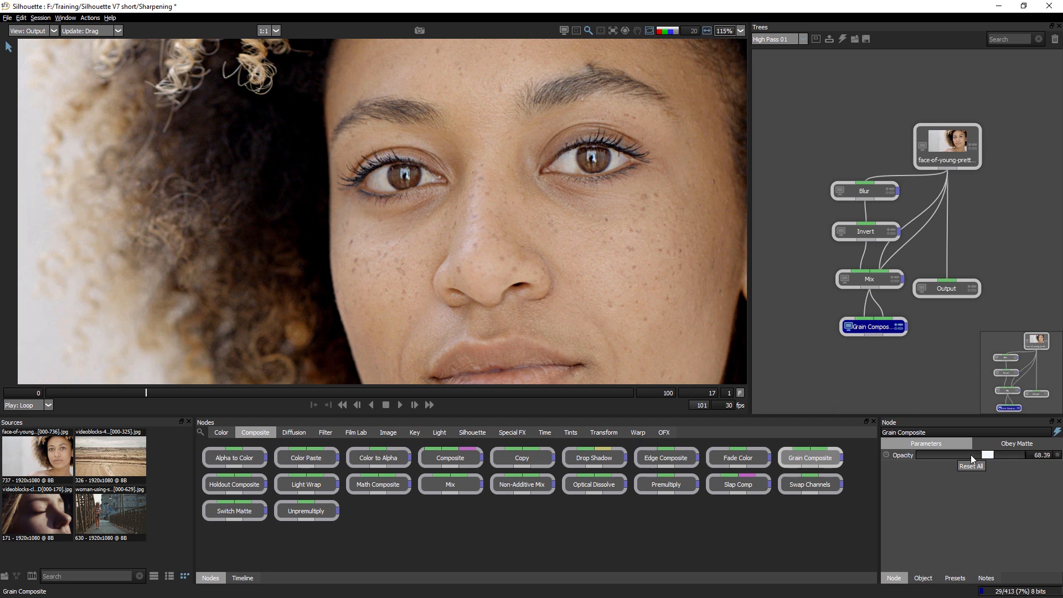
- Compare the sharpening strength by sweeping the Grain Composite opacity down and back to 100, and nudge the node into line
left_click_drag(971, 454, 890, 454)
left_click_drag(975, 454, 1061, 455)
left_click_drag(875, 324, 863, 323)
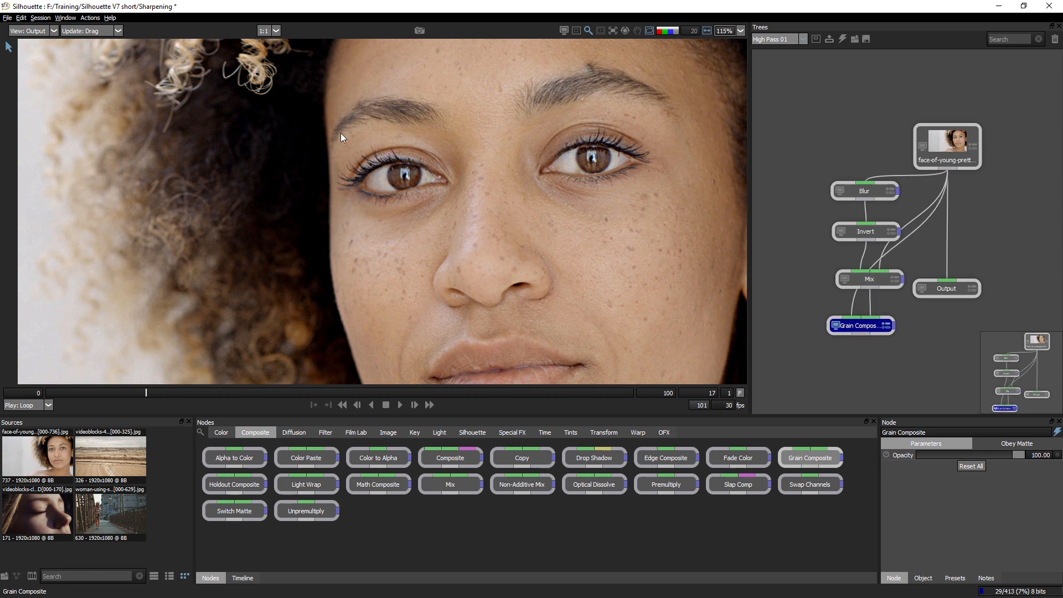
- Raise the Blur node's blur to about 7.74 and go to frame 34 to check the sharpening
left_click(868, 191)
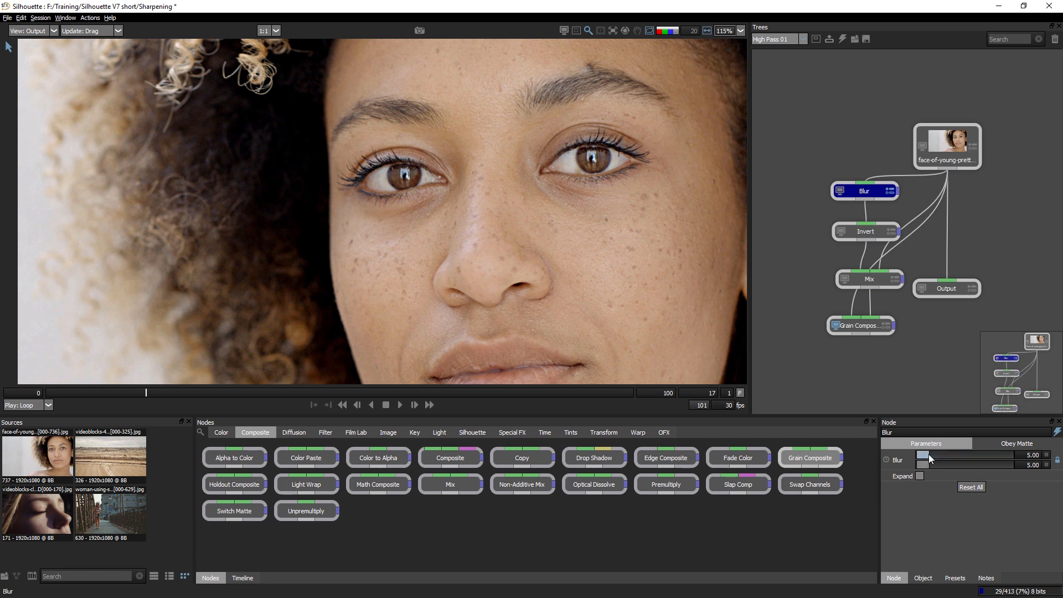
left_click_drag(923, 455, 925, 462)
left_click_drag(133, 394, 246, 393)
- Drop the Grain Composite opacity to 0 to compare with the unsharpened image, and undo the change
left_click(872, 326)
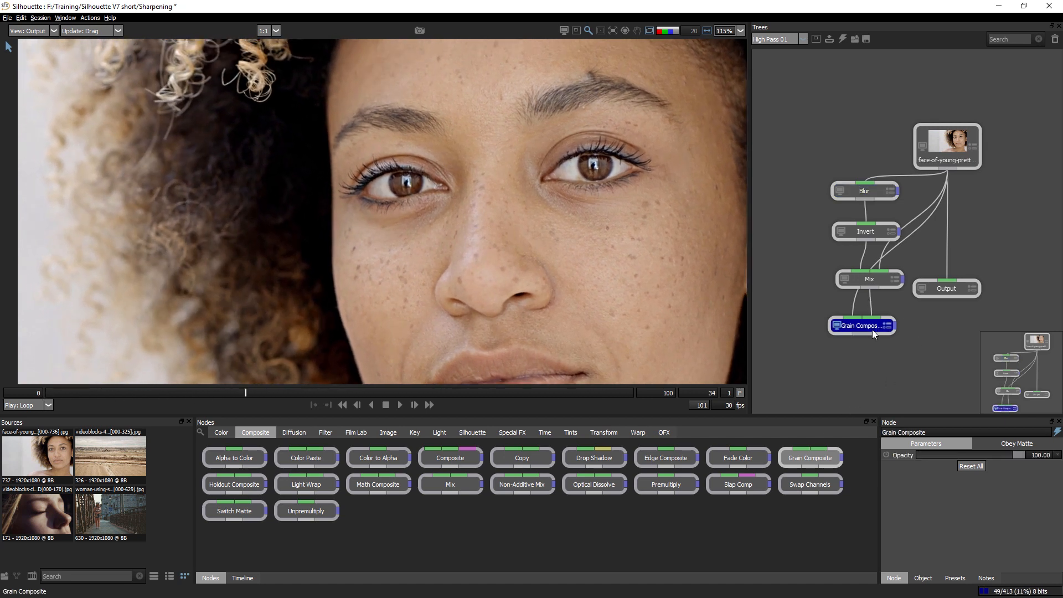
left_click_drag(1012, 454, 810, 449)
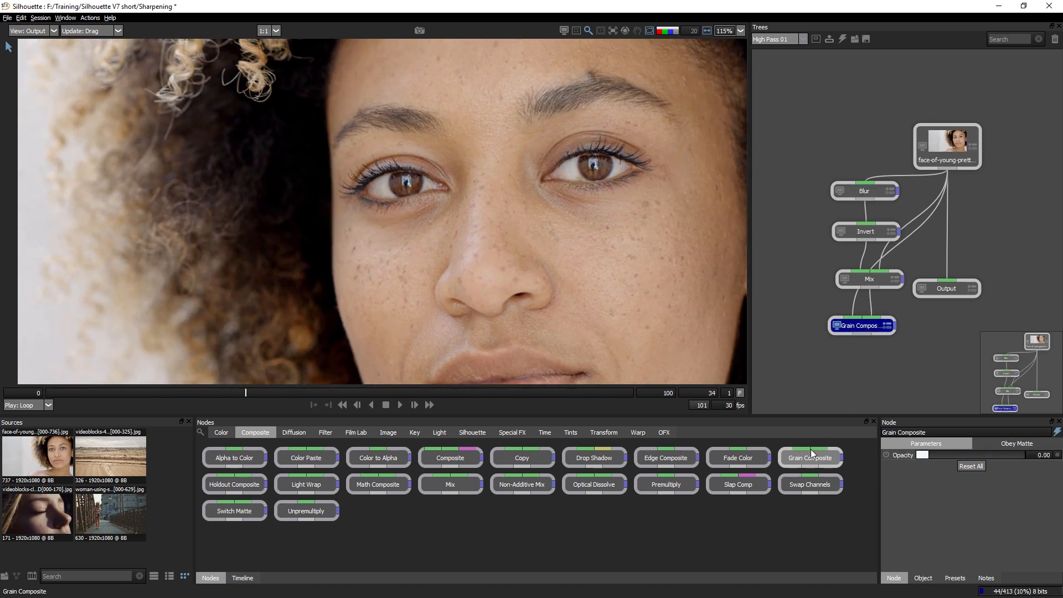
key("ctrl+z")
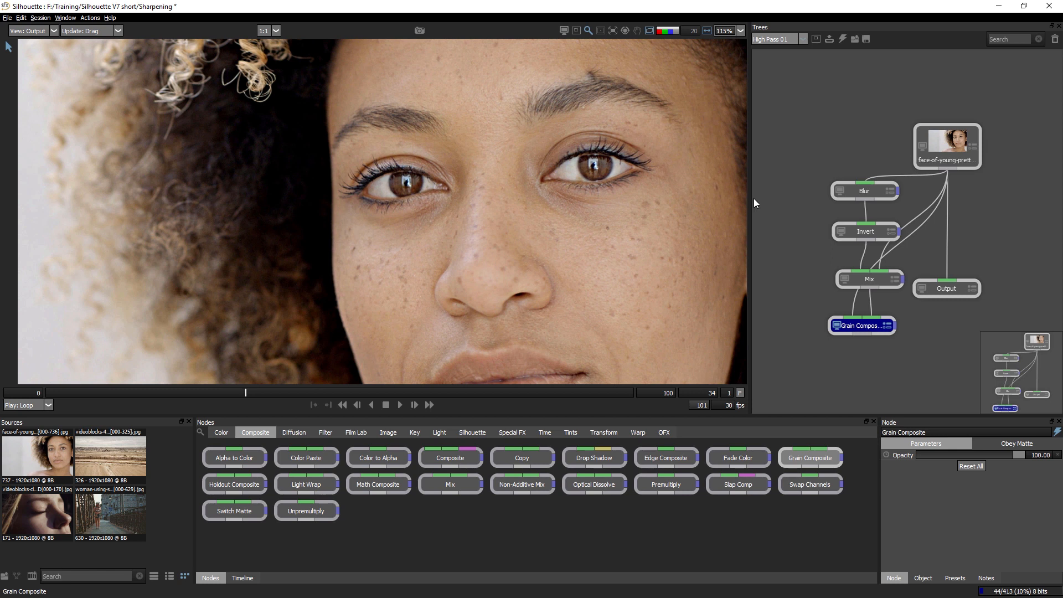
- Try a blur of 5 on the Blur node and reduce it to 4
left_click(889, 195)
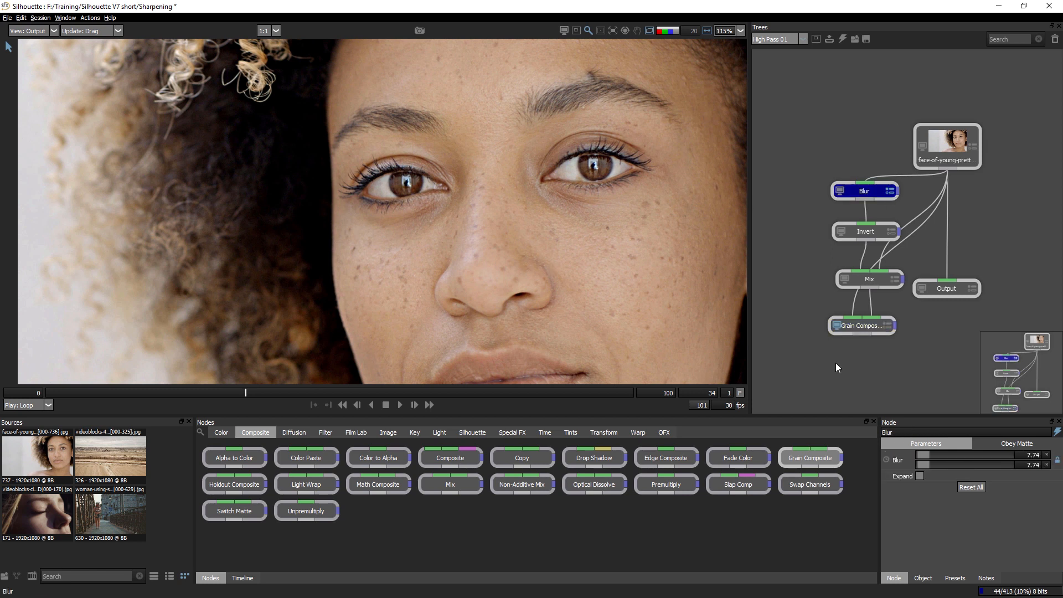
left_click(1033, 455)
type("5")
key("Return")
type("4")
key("Return")
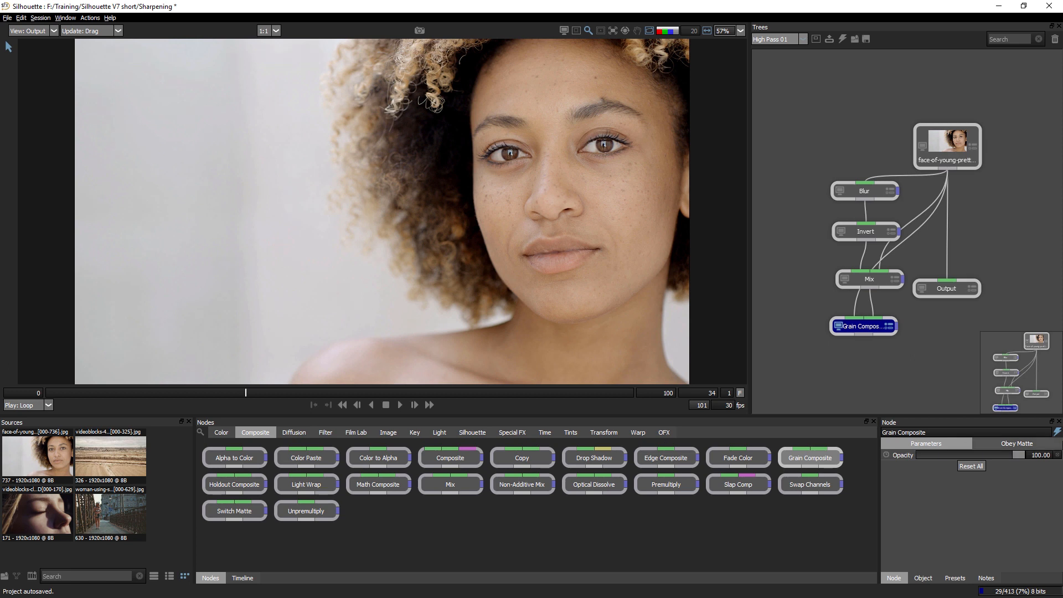
- Reconnect the Output node beneath Grain Composite and shift the Blur, Invert, Mix and Grain Composite nodes together as a group
mouse_move(946, 277)
left_mouse_down()
mouse_move(961, 261)
mouse_move(961, 325)
mouse_move(872, 360)
mouse_move(874, 372)
left_mouse_up()
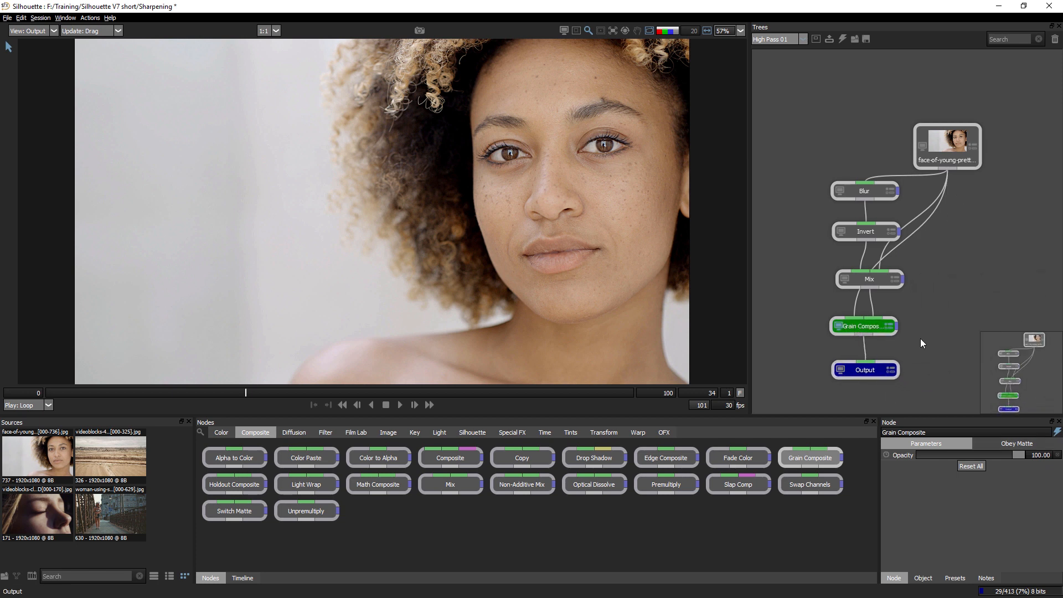
left_click_drag(806, 180, 880, 276)
left_click(877, 325, "shift")
left_click_drag(877, 326, 848, 322)
left_click(804, 244)
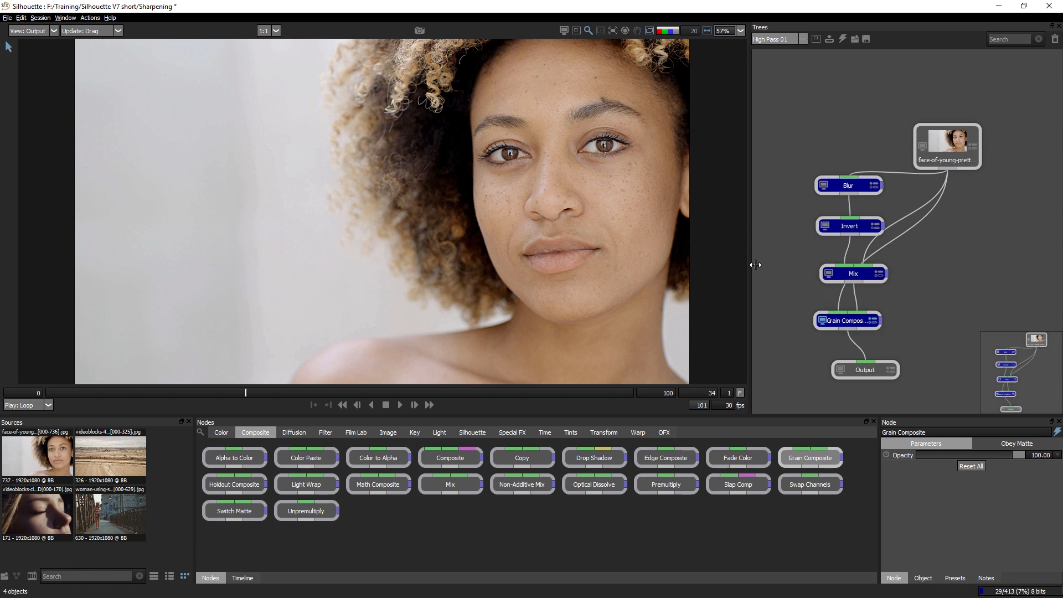
left_click(925, 294)
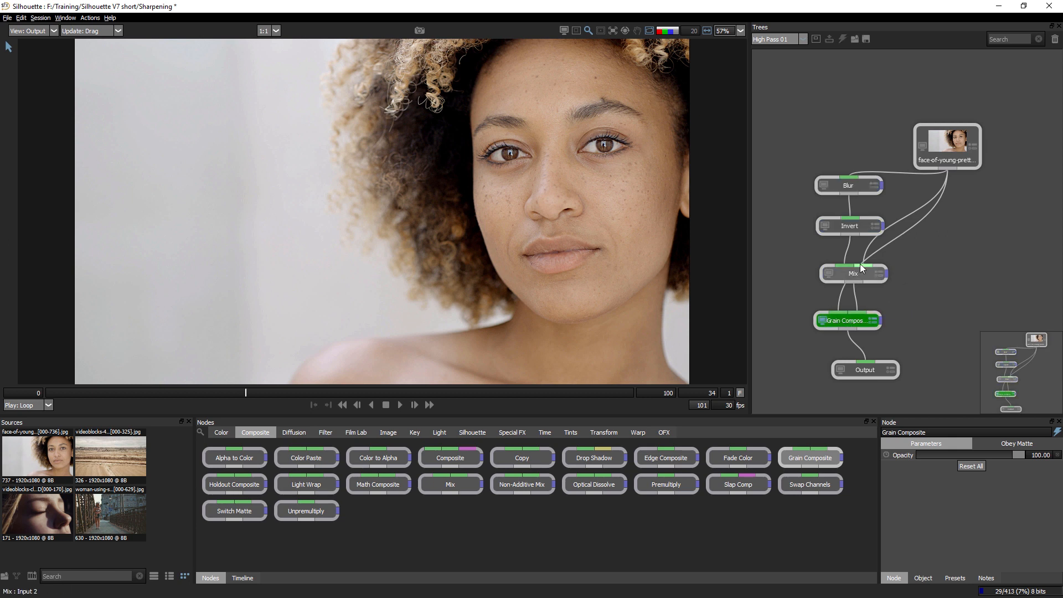
- Spread the Mix, Invert, Blur and Grain Composite nodes apart so that each connection in the tree can be followed
left_click_drag(858, 272, 928, 287)
left_click_drag(803, 174, 834, 249)
left_click(855, 229)
left_click_drag(850, 185, 814, 204)
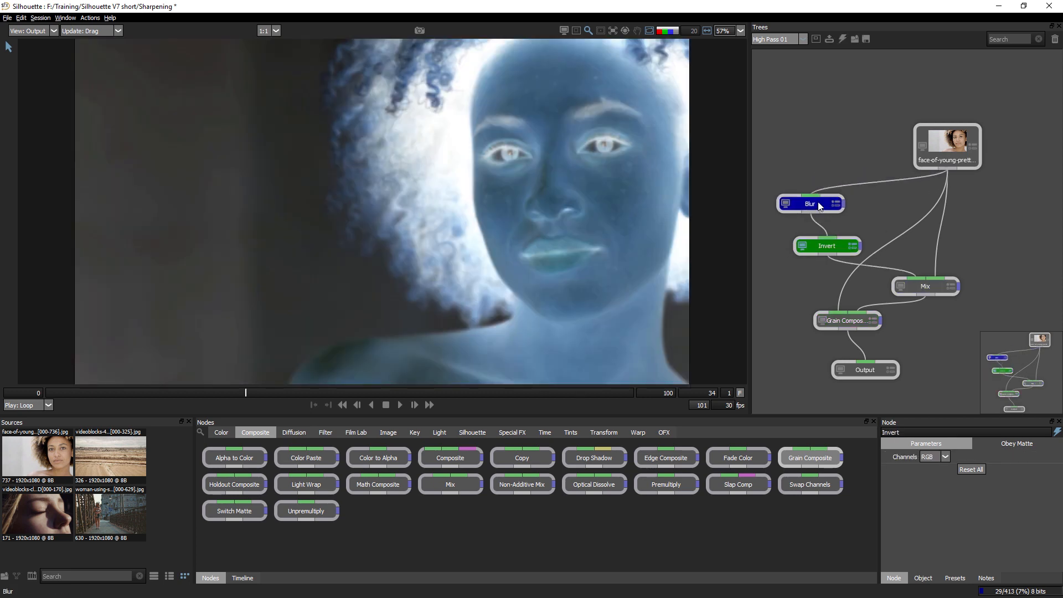
left_click_drag(866, 323, 1035, 326)
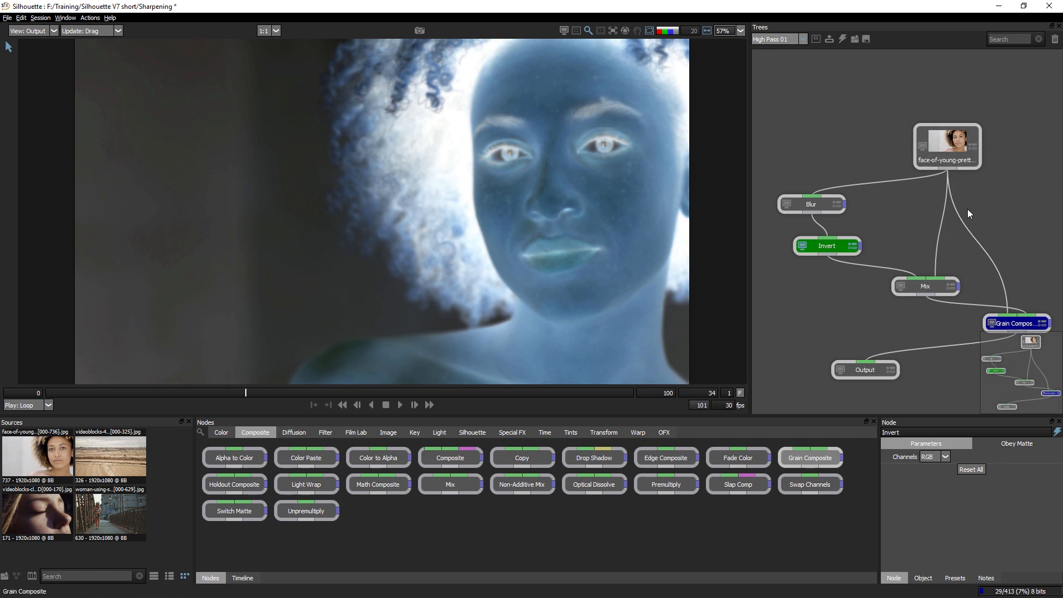
- Tidy Output beneath Grain Composite, and insert a Swap Channels node between the source clip and the Blur, Mix and Grain Composite nodes
left_click_drag(849, 363, 923, 368)
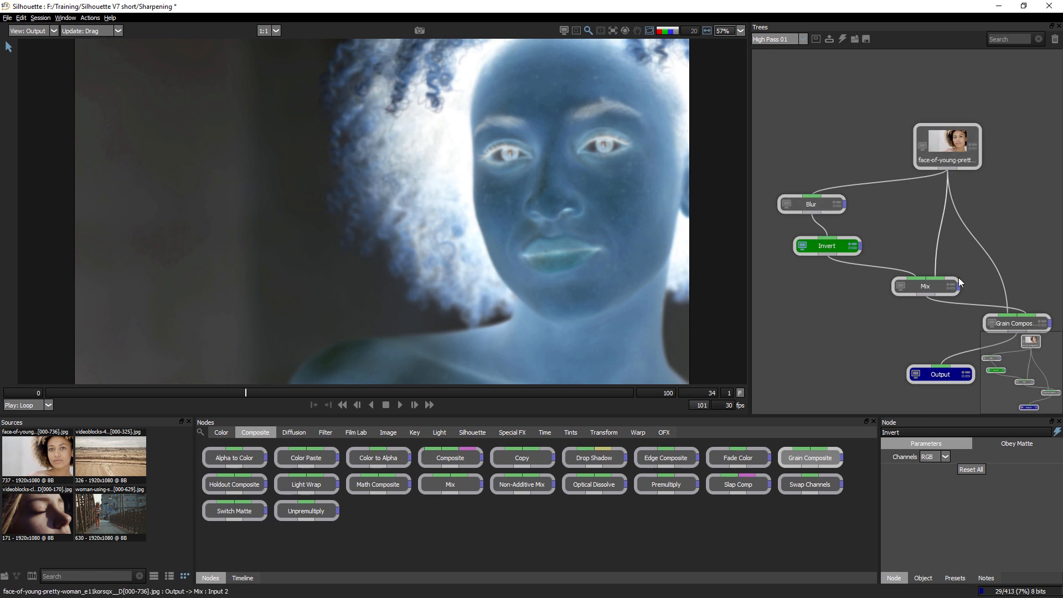
left_click_drag(1014, 325, 1000, 313)
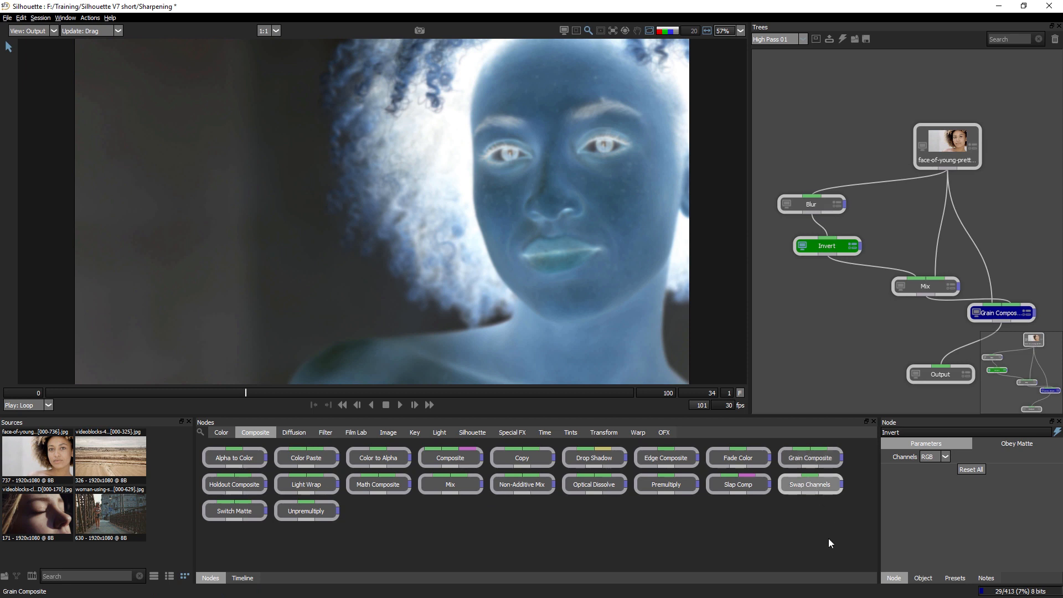
left_click_drag(802, 482, 950, 204)
left_click_drag(949, 140, 944, 122)
left_click_drag(950, 208, 1004, 175)
left_click_drag(925, 193, 817, 195)
left_click_drag(1007, 172, 939, 278)
left_click_drag(1007, 169, 886, 189)
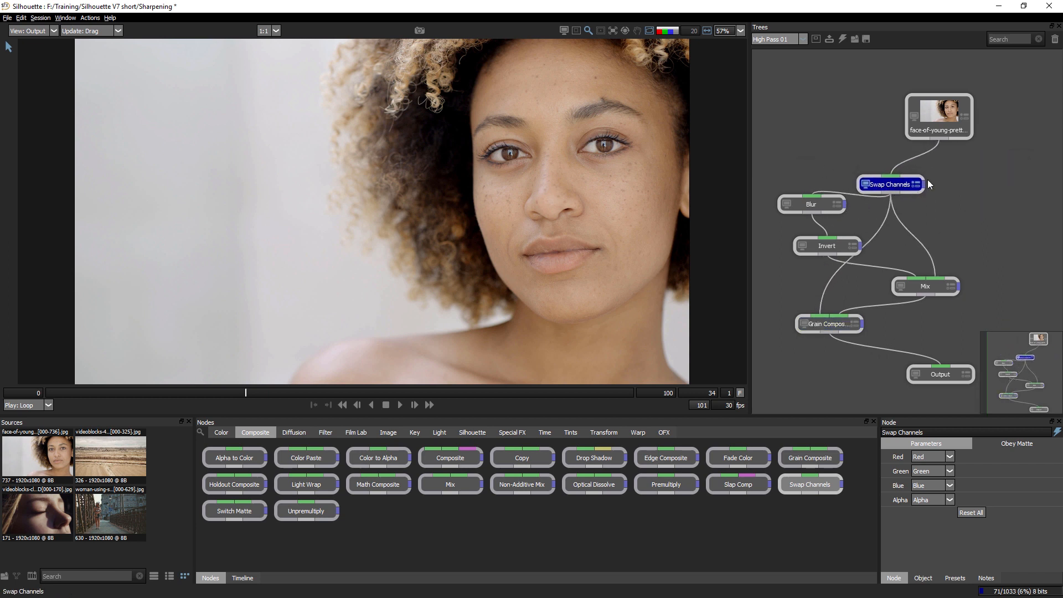
- Rename the Swap Channels node to "High Pass Input"
left_click_drag(775, 161, 921, 332)
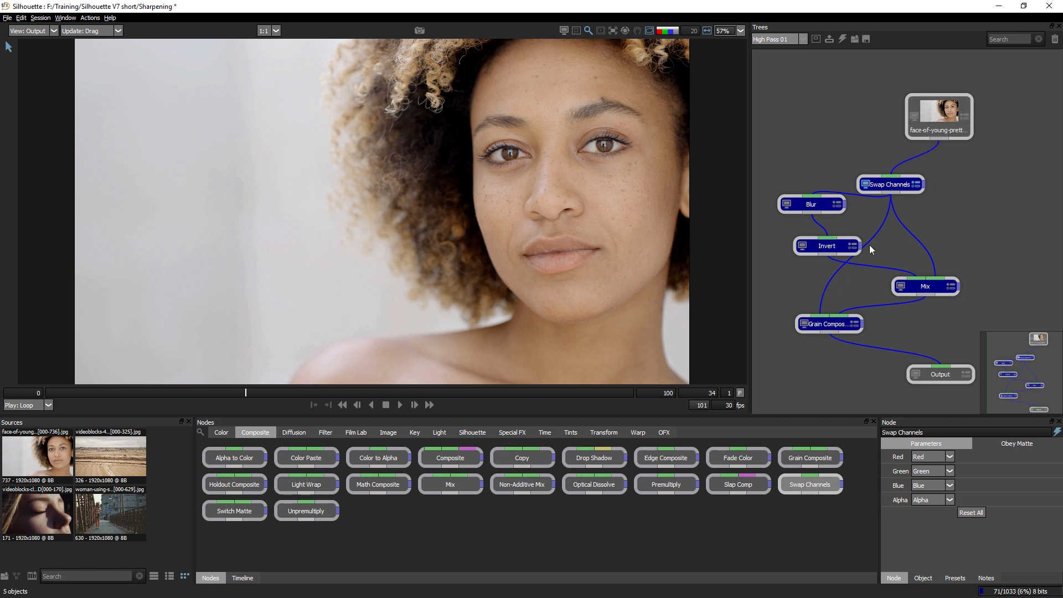
left_click(871, 301)
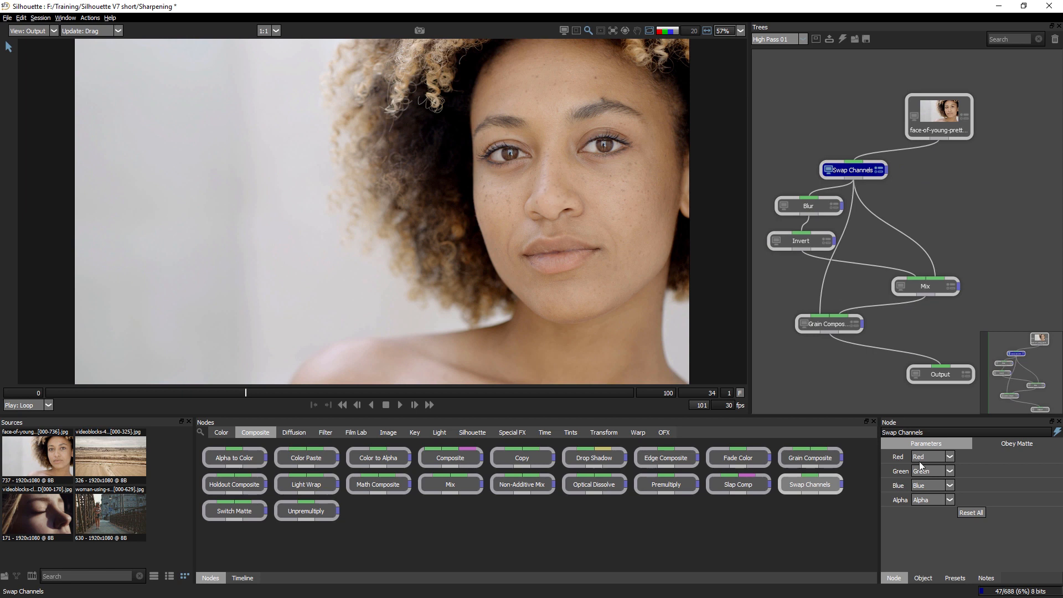
left_click_drag(960, 432, 716, 445)
type("High Pass Input")
key("Return")
- Rename the Blur node to "Radius"
double_click(808, 207)
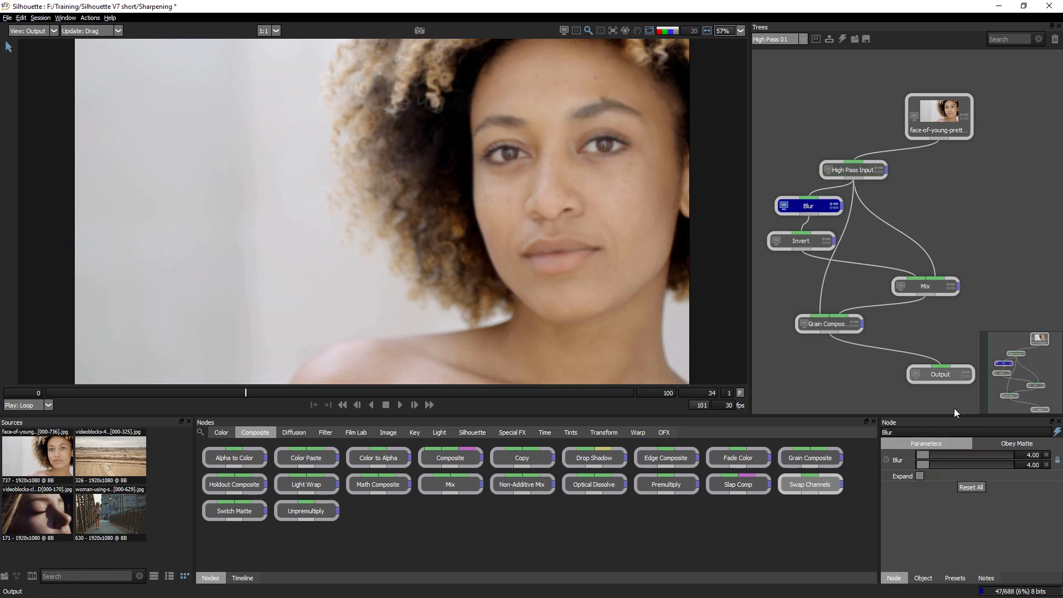
left_click_drag(956, 432, 767, 443)
type("Radius")
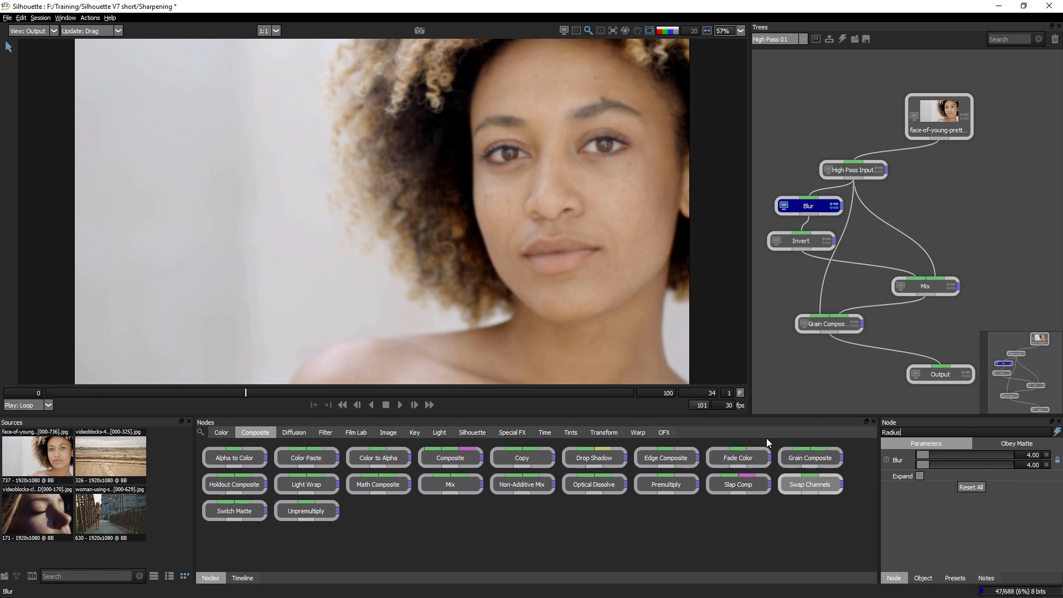
key("Return")
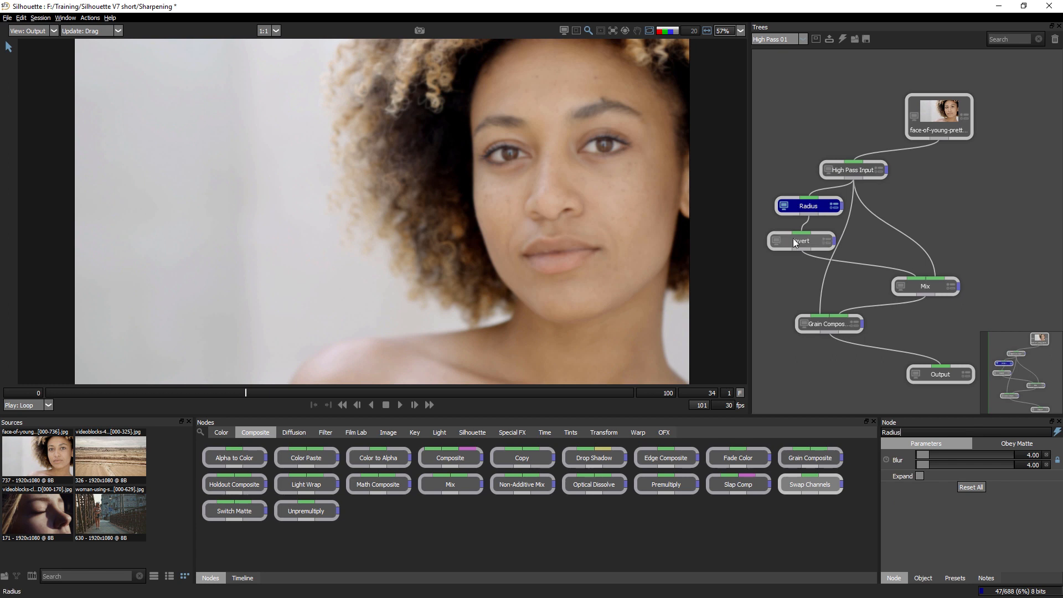
- Gather the Invert, Mix and Grain Composite nodes closer together beneath the Radius node
left_click_drag(801, 242, 807, 234)
left_click_drag(931, 284, 874, 271)
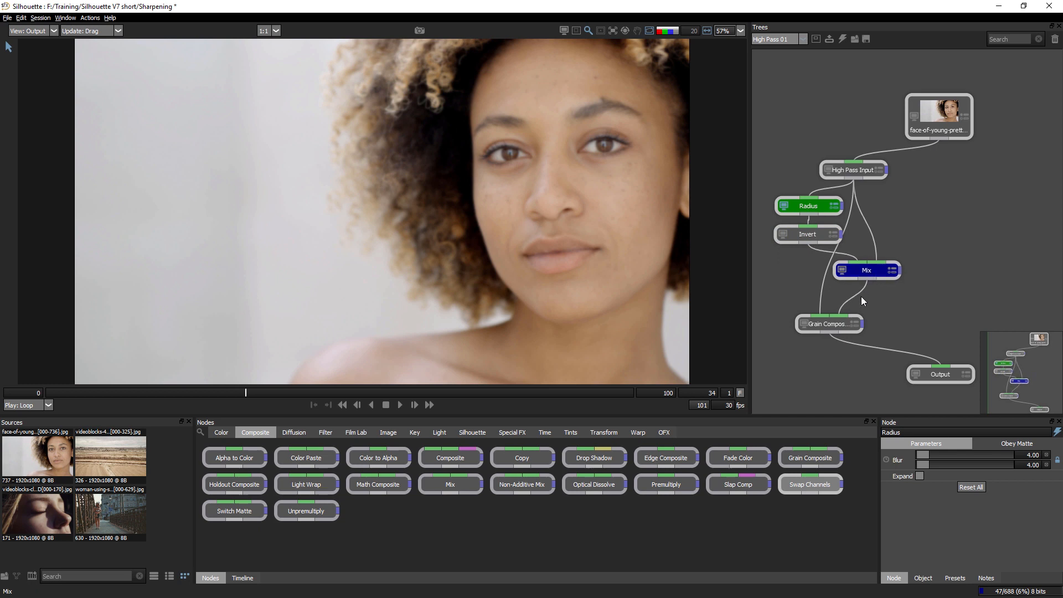
left_click_drag(826, 326, 833, 315)
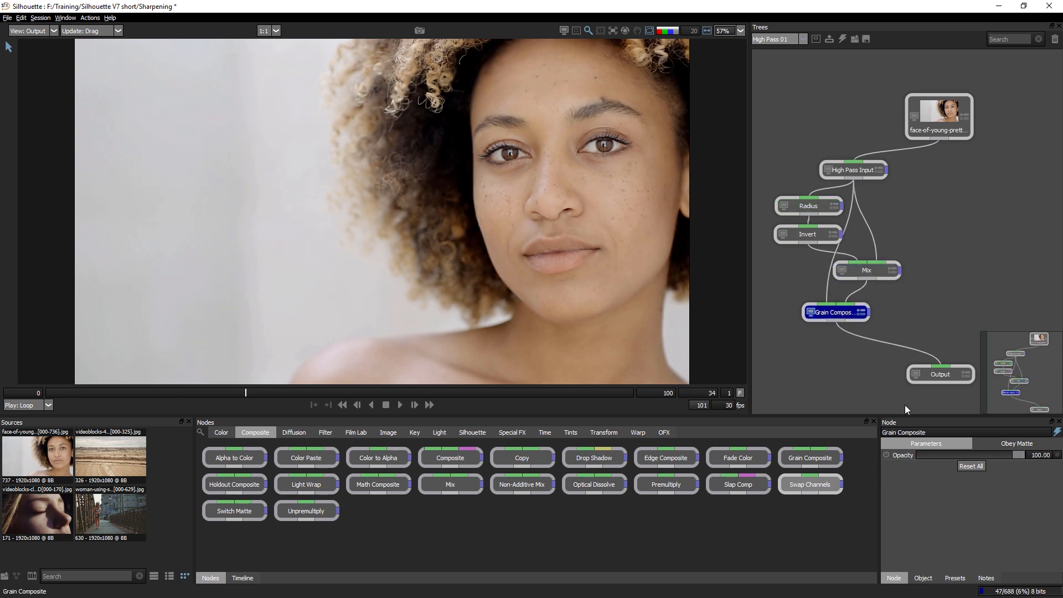
- Rename the Grain Composite node to "High Pass Composite"
triple_click(938, 435)
type("High Pass Composite")
key("Return")
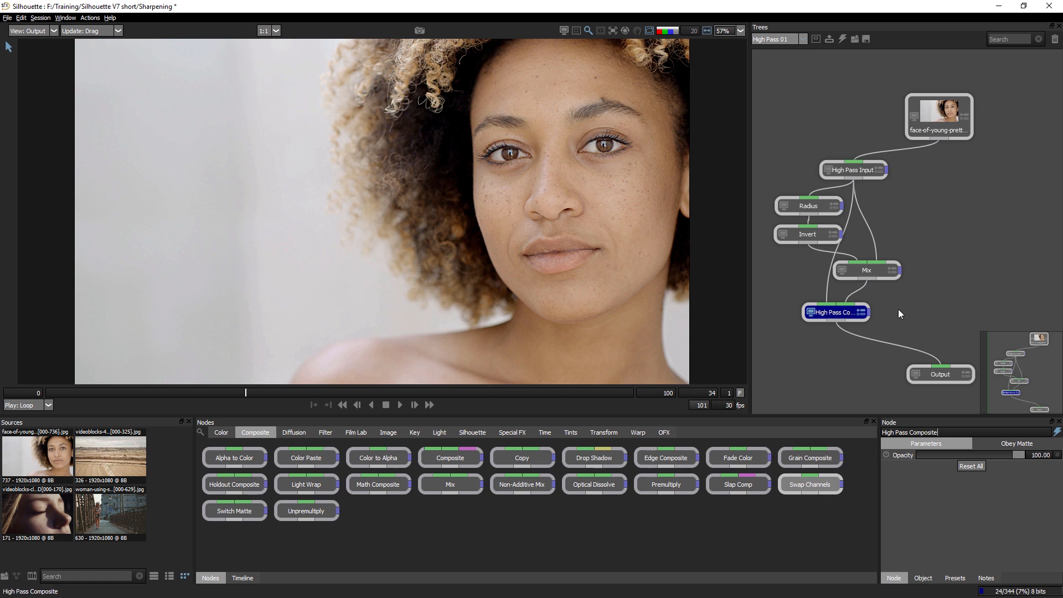
- Compact the tree by nudging Mix, High Pass Composite and High Pass Input closer together
left_click_drag(875, 270, 878, 270)
left_click_drag(848, 313, 852, 303)
left_click_drag(850, 170, 867, 183)
- Save the five high-pass nodes, from High Pass Input to High Pass Composite, as a node file named "high pass" in Saved Nodes
left_click_drag(787, 161, 876, 308)
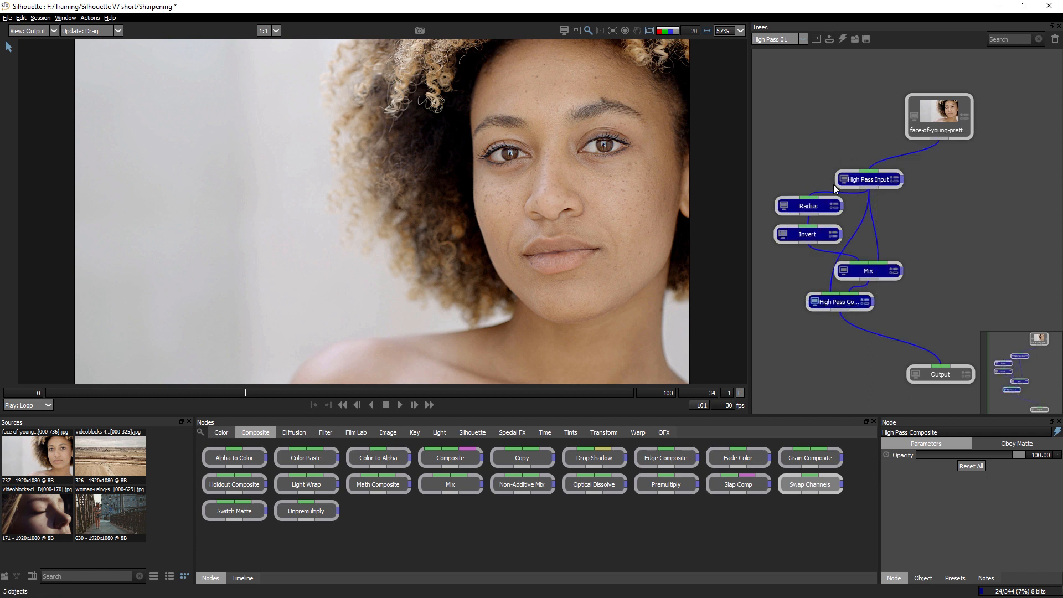
left_click(867, 39)
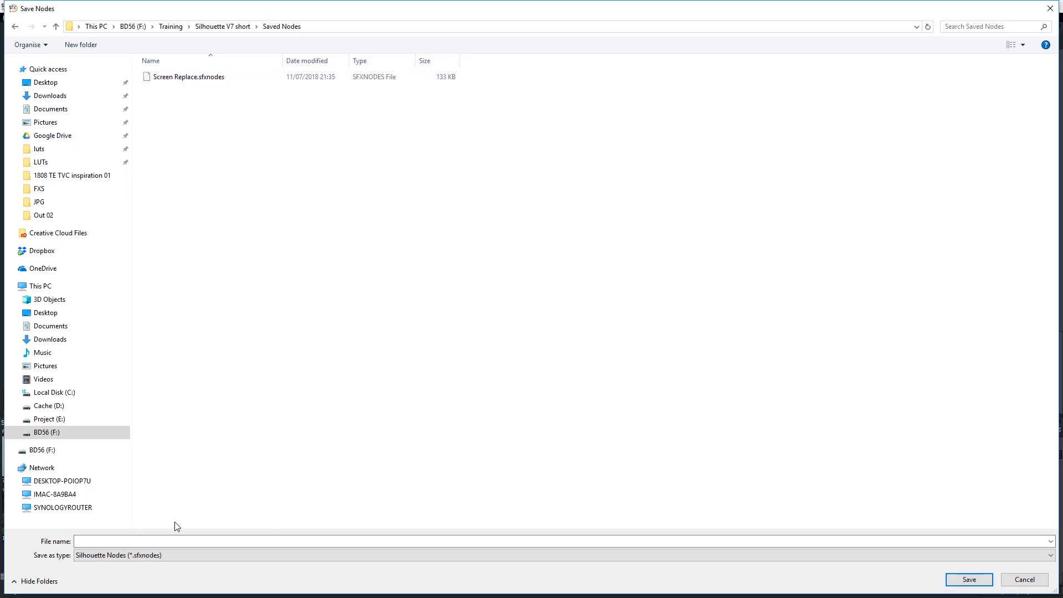
left_click(169, 541)
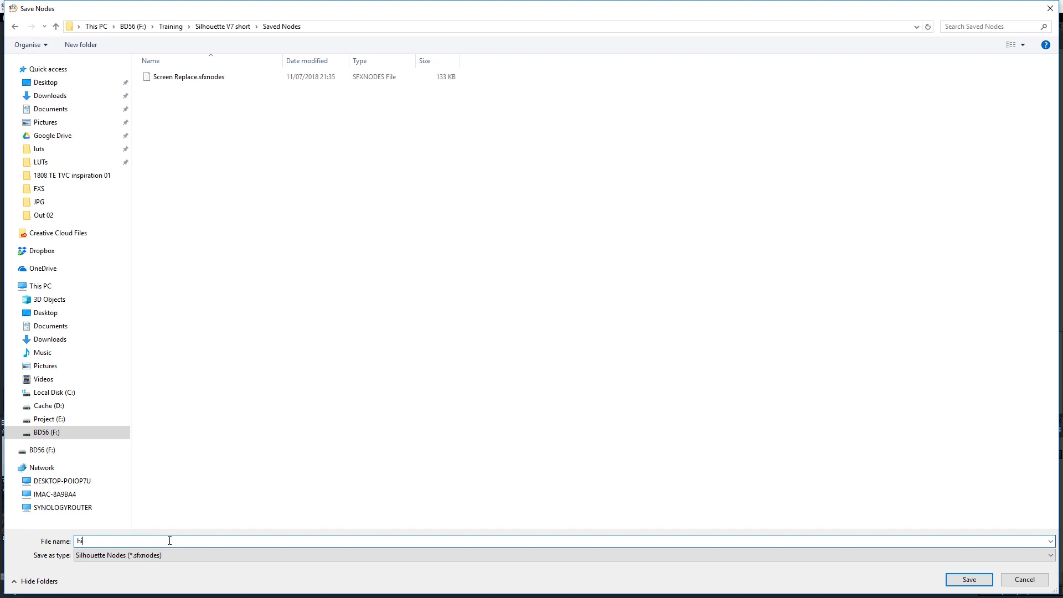
type("high")
key("BackSpace")
key("BackSpace")
key("BackSpace")
key("BackSpace")
key("BackSpace")
type("High Pass")
key("Return")
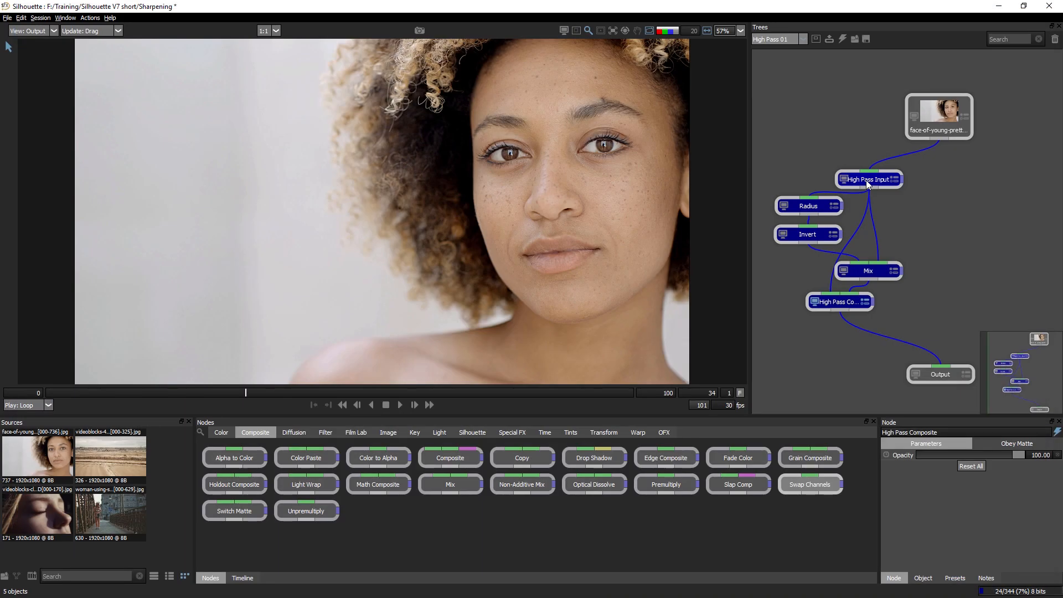
- Switch to the High Pass 02 session and go to frame 72 of the clip
left_click(797, 40)
left_click(780, 78)
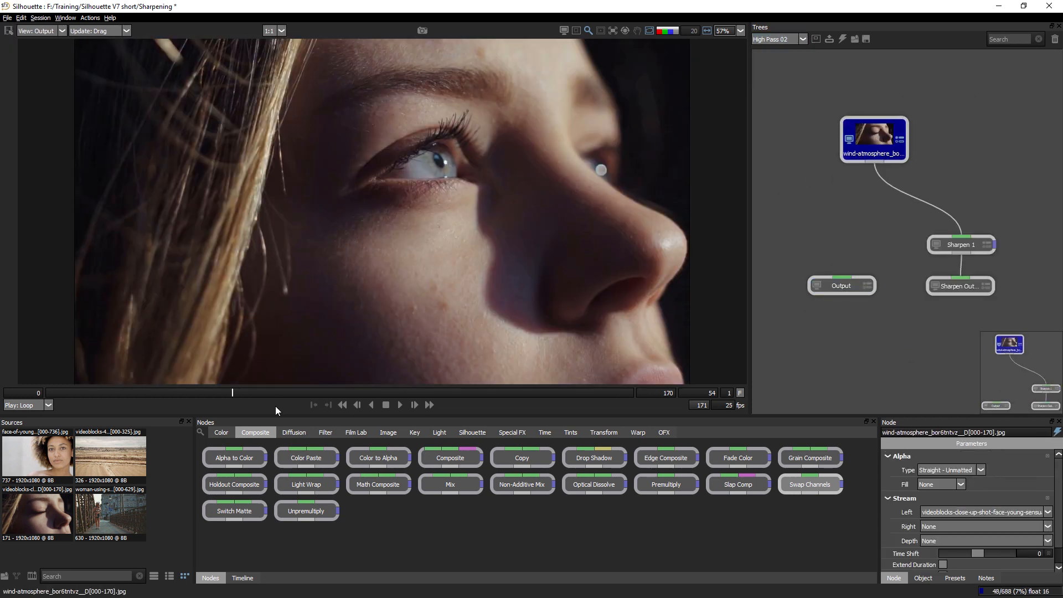
left_click_drag(186, 395, 295, 393)
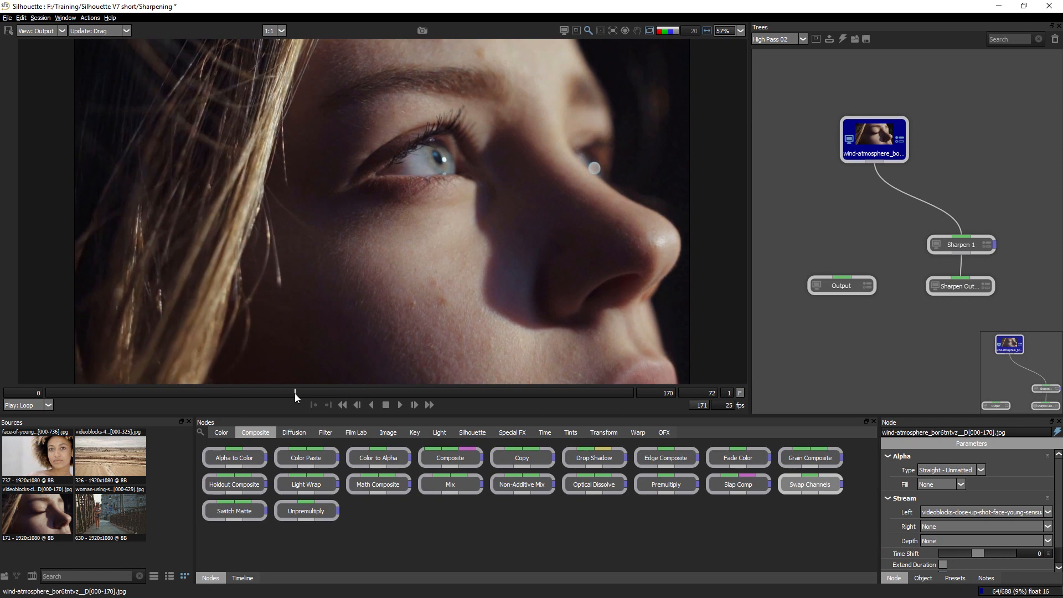
- Load the saved high pass.sfxnodes file into the tree and place its nodes beneath the source clip
mouse_move(867, 152)
left_mouse_down()
mouse_move(878, 132)
mouse_move(886, 145)
left_mouse_up()
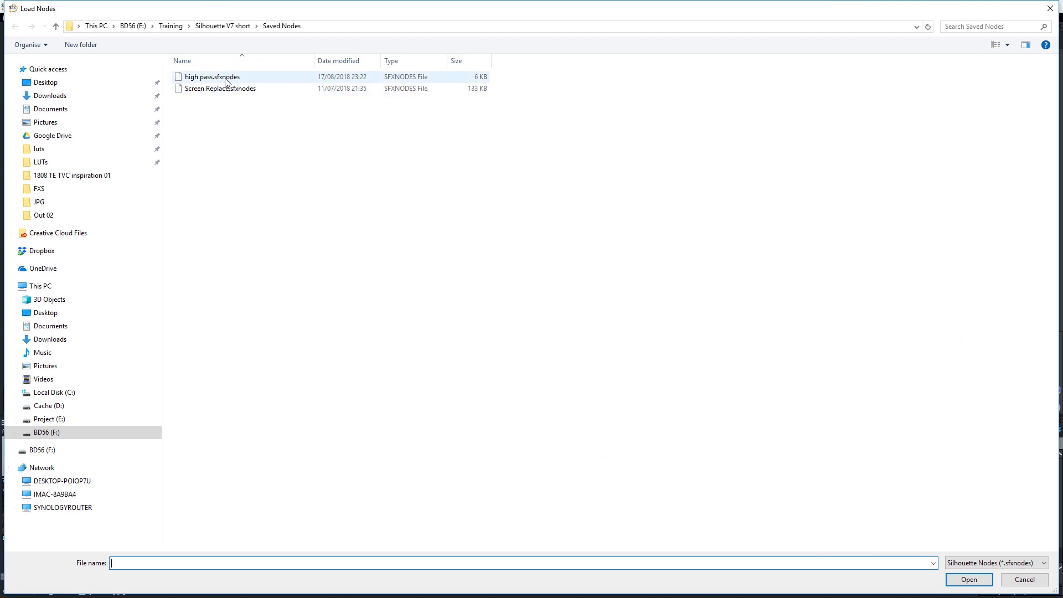
double_click(227, 78)
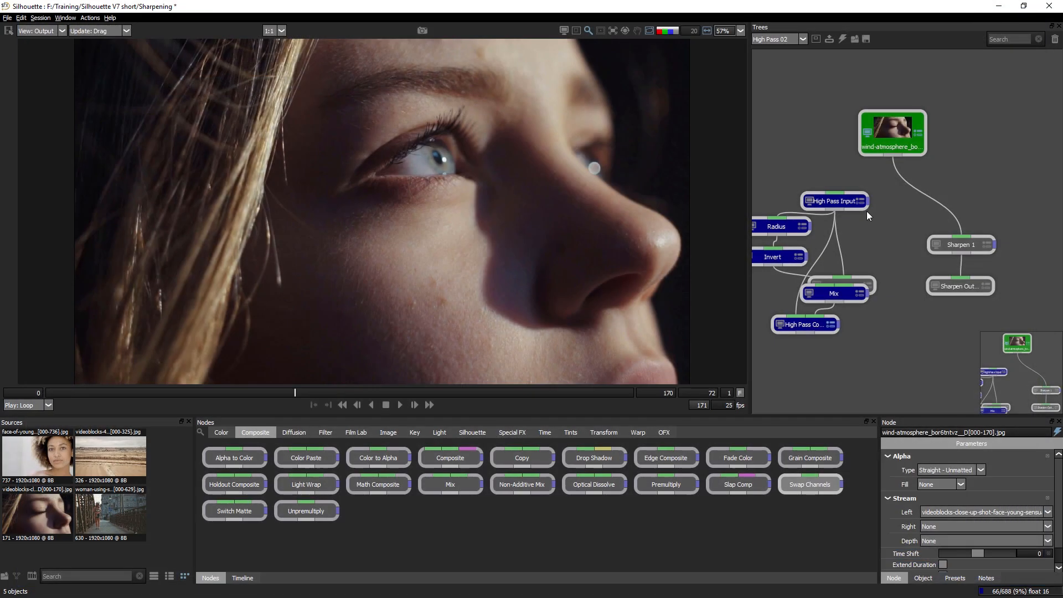
left_click_drag(843, 202, 857, 173)
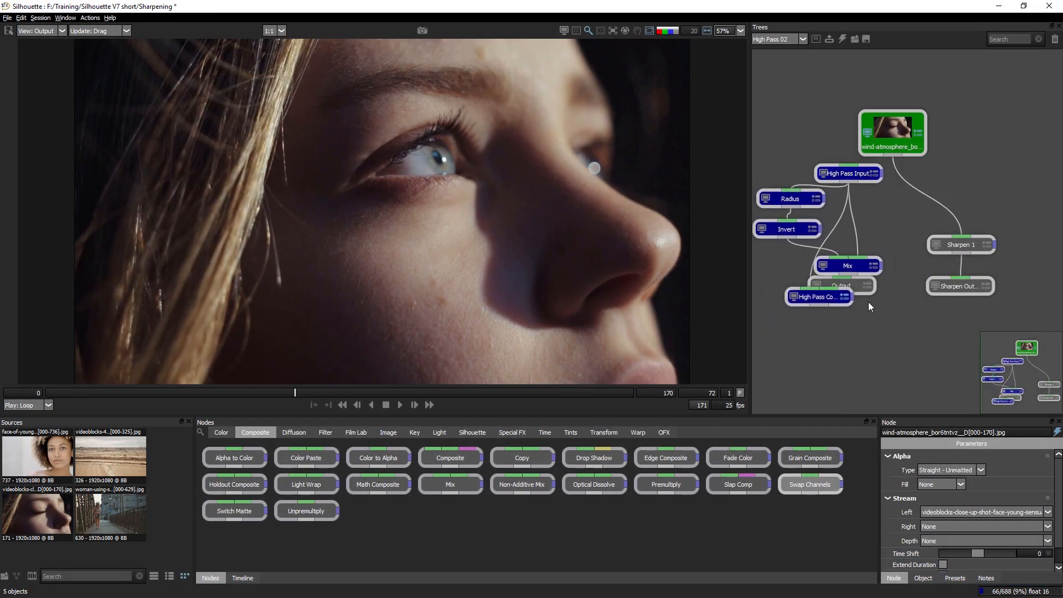
- Move Output below the loaded nodes, connect the source clip to High Pass Input, and connect High Pass Composite to Output
left_click(849, 288)
left_click_drag(852, 288, 841, 380)
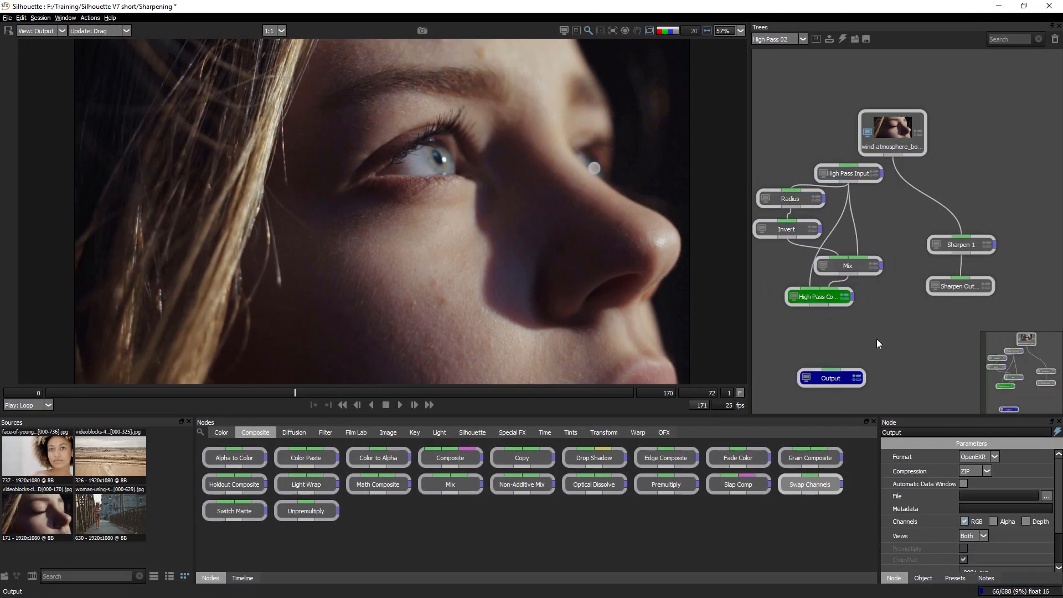
left_click(876, 339)
left_click_drag(881, 129, 882, 121)
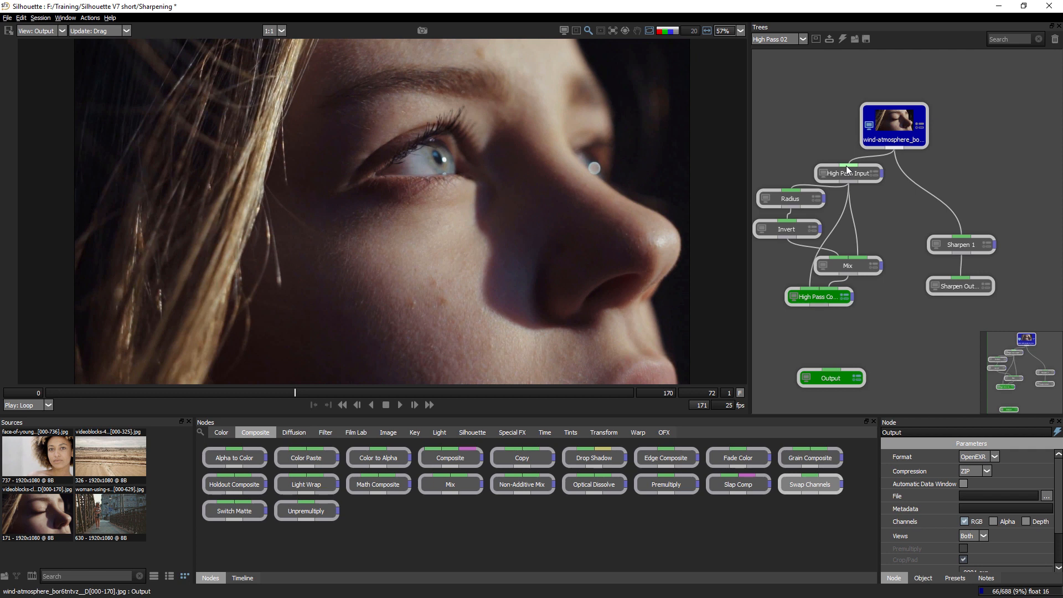
left_click(814, 296)
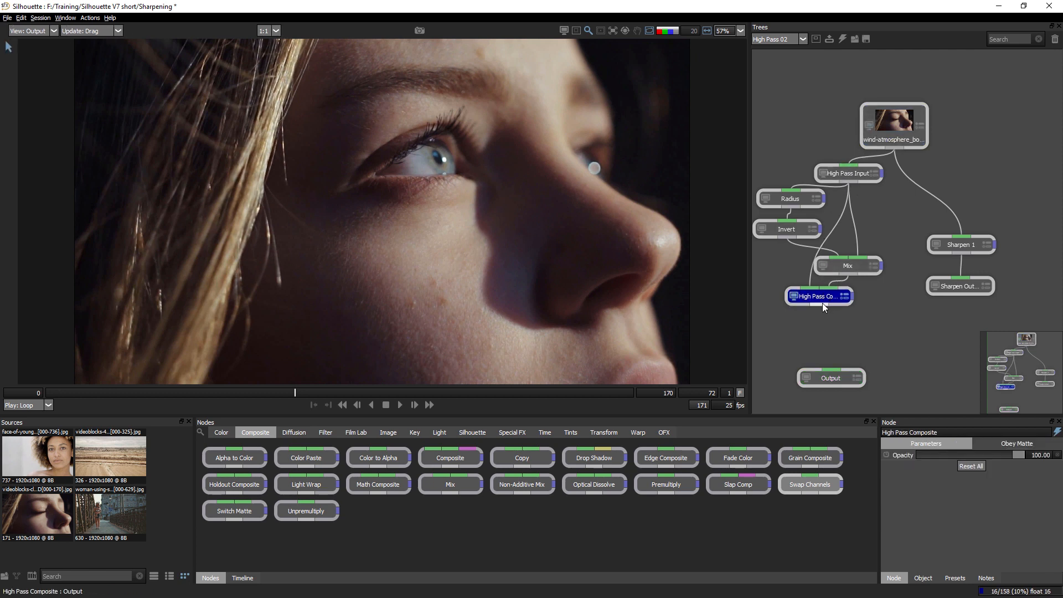
left_click_drag(829, 381, 823, 308)
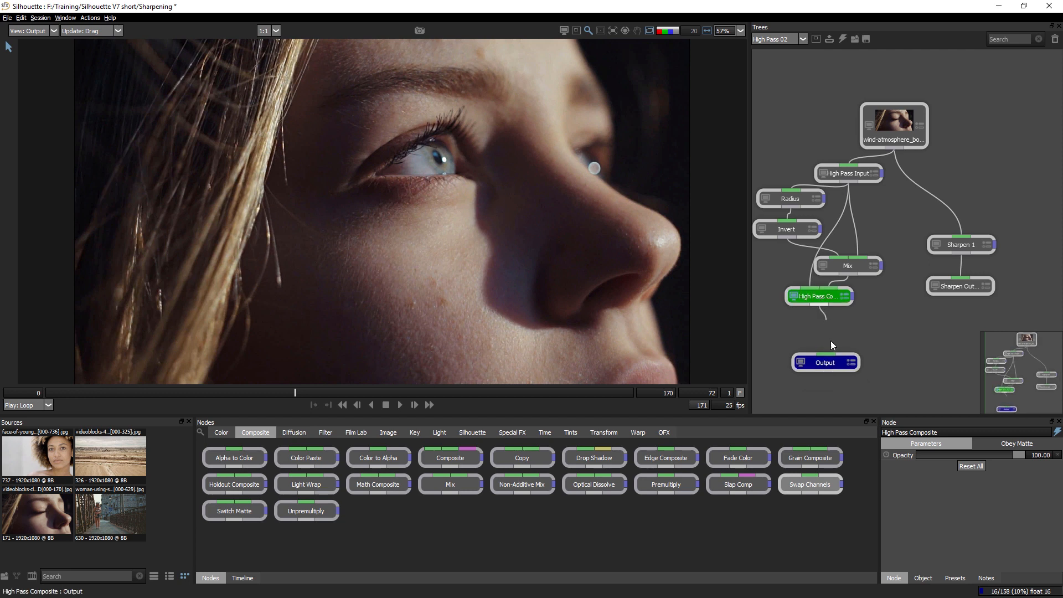
- While viewing the output, set the Radius node's blur to 7.74 and vary the High Pass Composite opacity, ending at 100
left_click(896, 122)
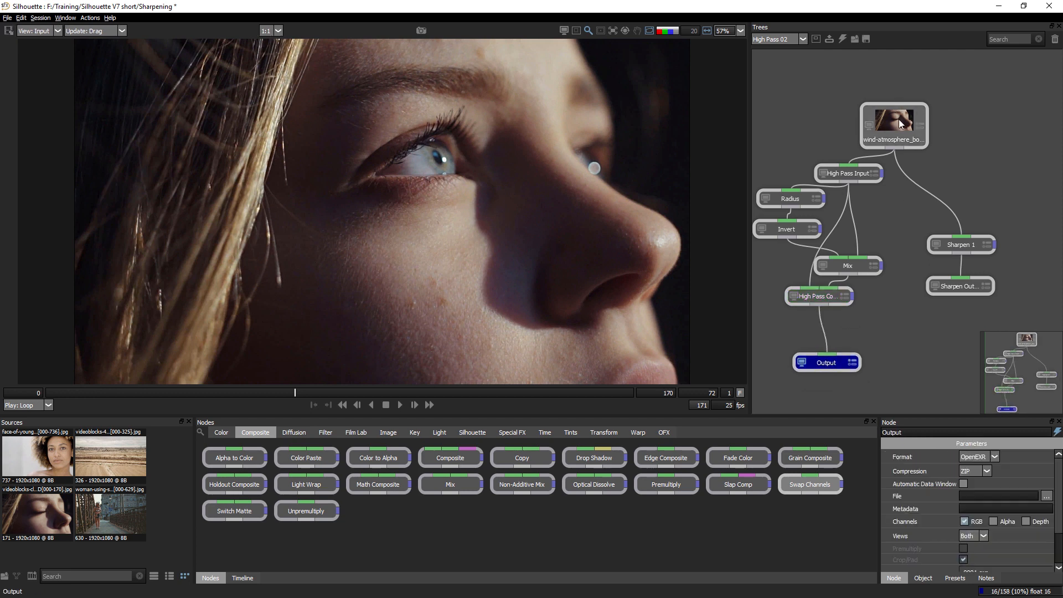
left_click(825, 361)
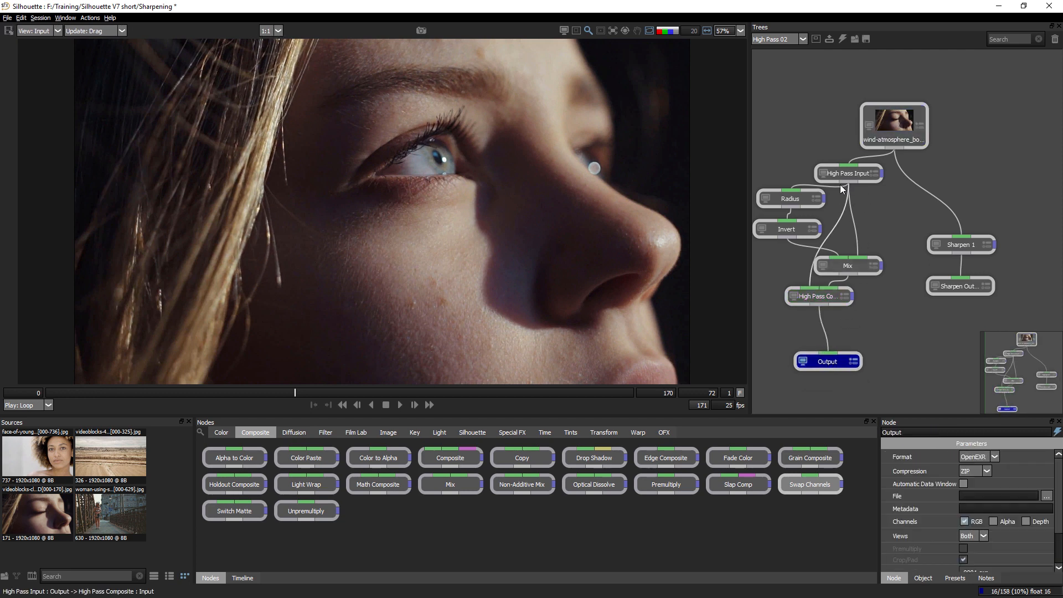
left_click(819, 199)
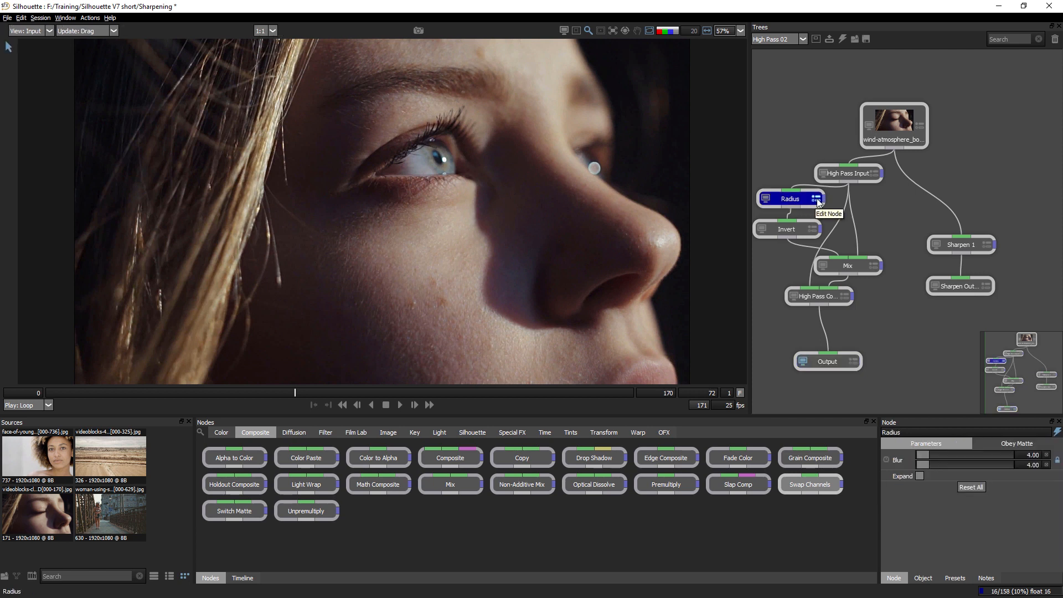
left_click_drag(923, 455, 928, 456)
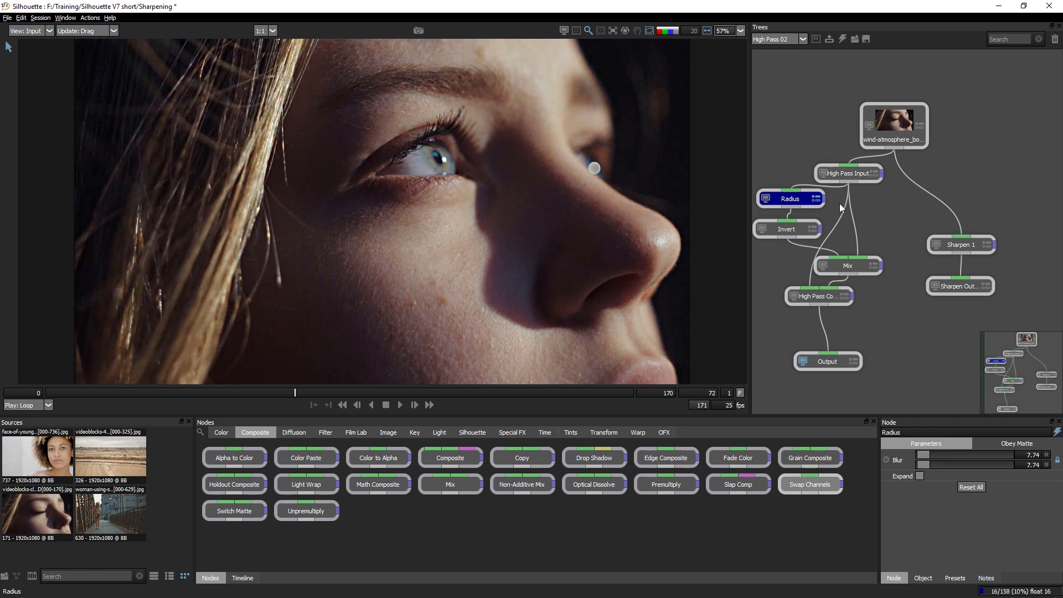
left_click(811, 296)
left_click_drag(706, 440, 1062, 451)
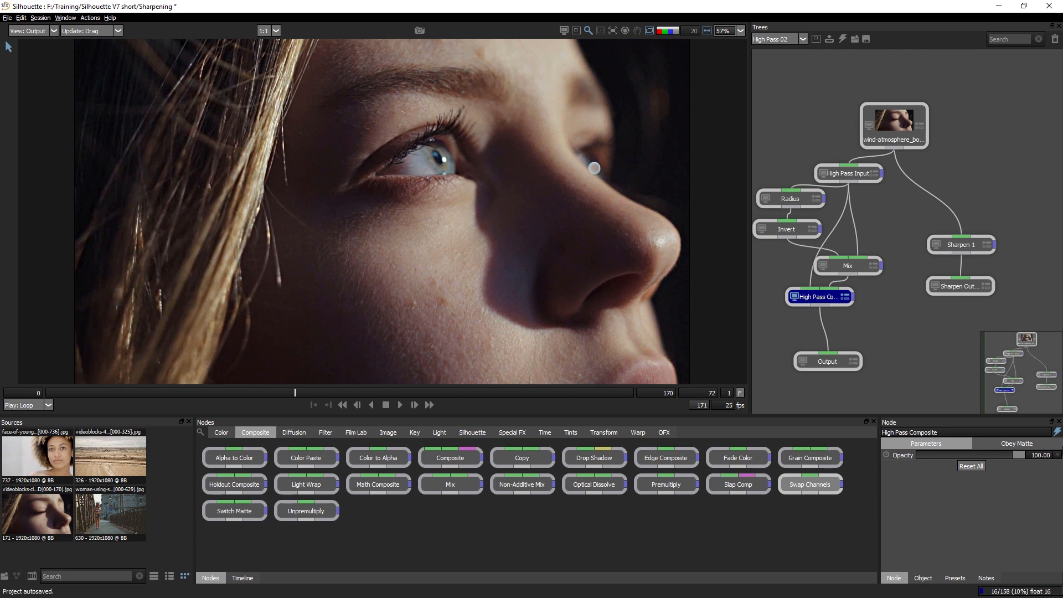
- Set the Sharpen 1 node's amount to 160.98 and radius to 1.22 while viewing its result
left_click(968, 245)
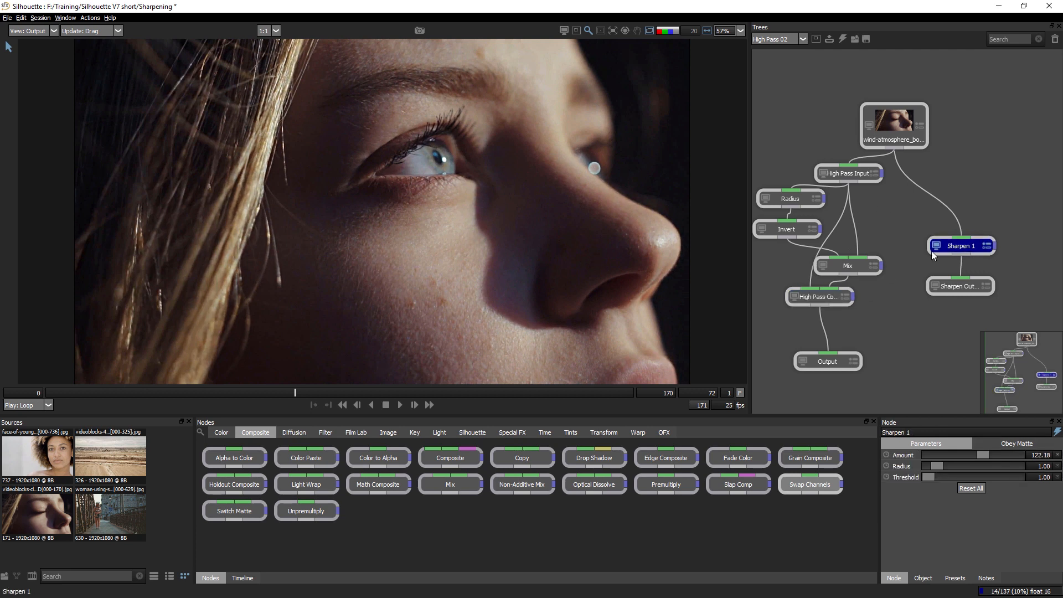
left_click_drag(968, 246, 966, 241)
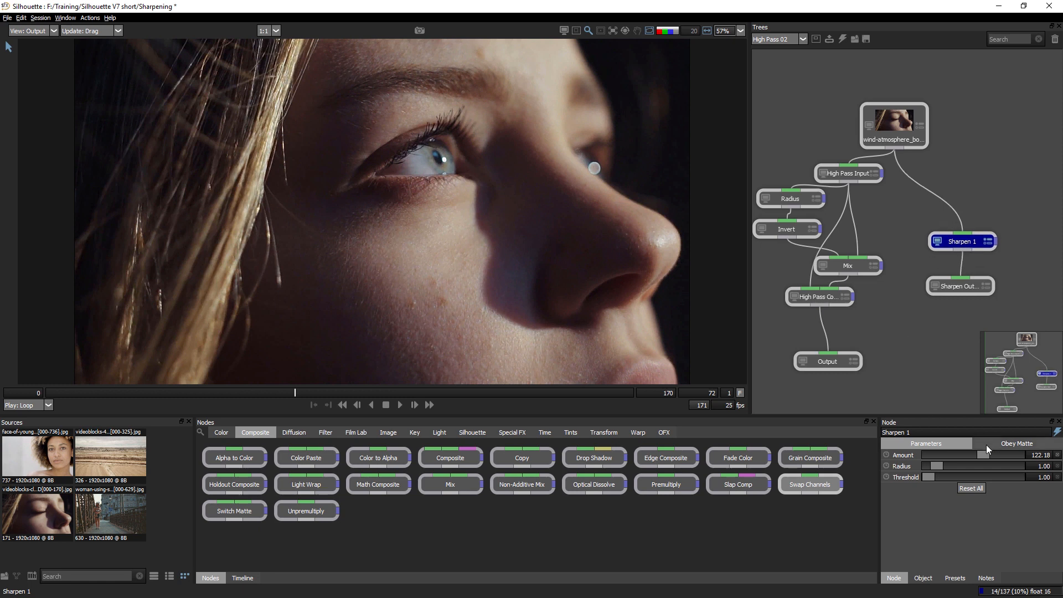
left_click_drag(982, 455, 975, 453)
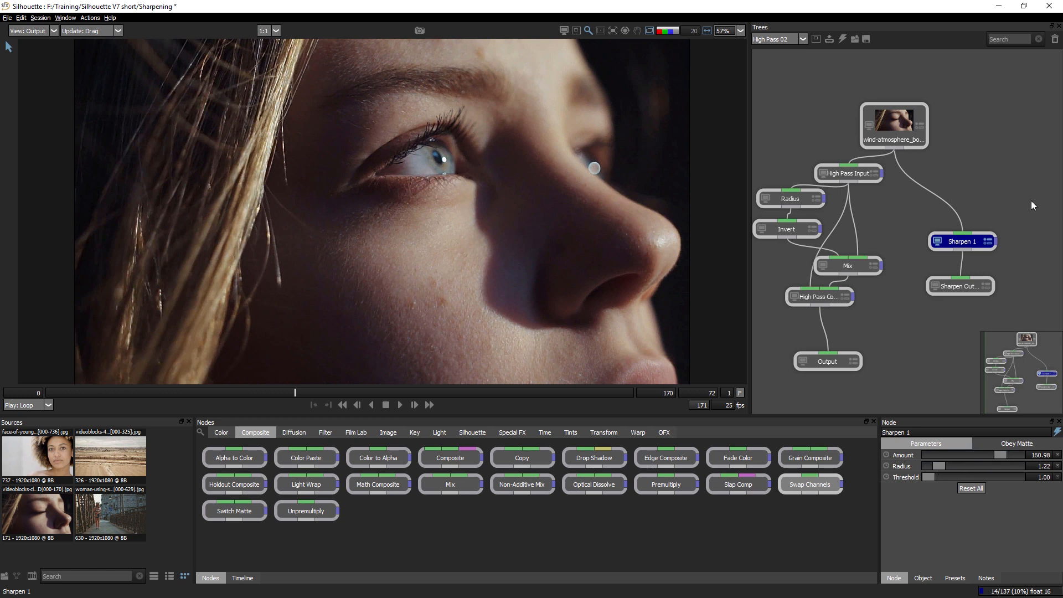
left_click_drag(978, 245, 977, 246)
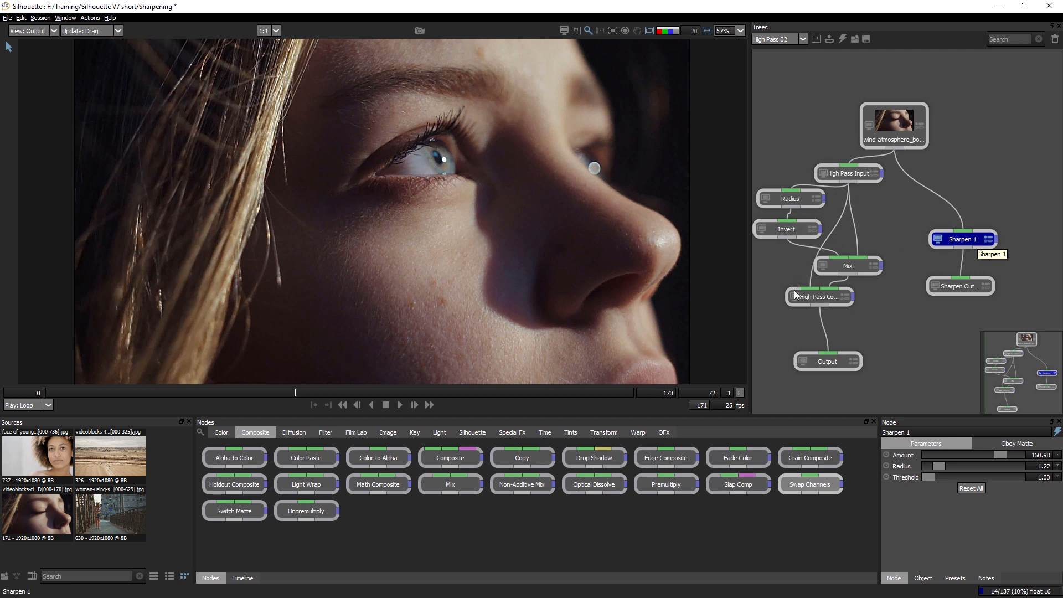
- View the High Pass Composite result for comparison with Sharpen 1 and shift the Mix node slightly away from Invert
left_click(825, 301)
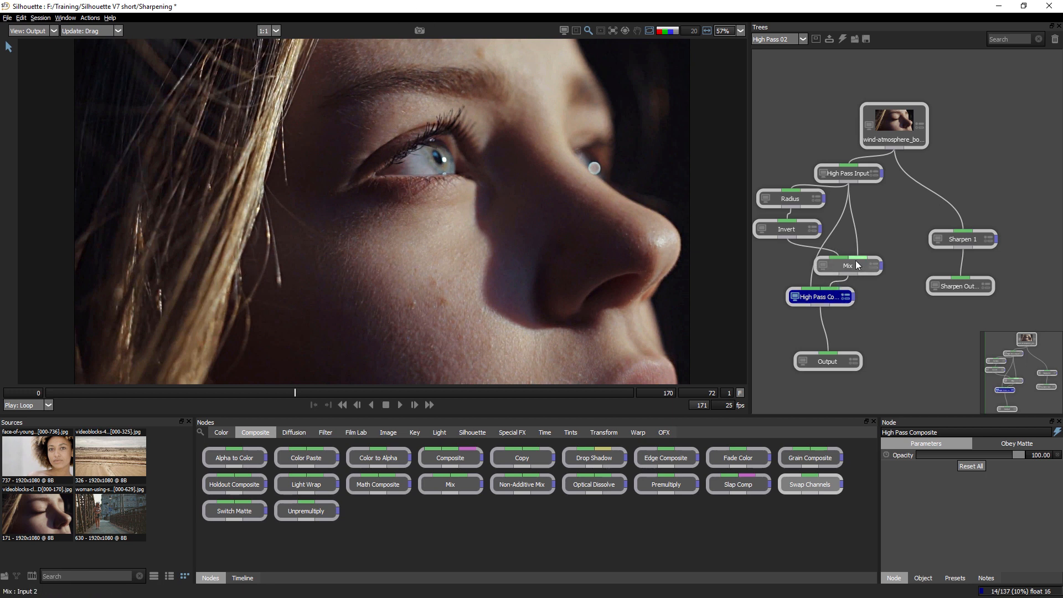
left_click_drag(848, 269, 858, 265)
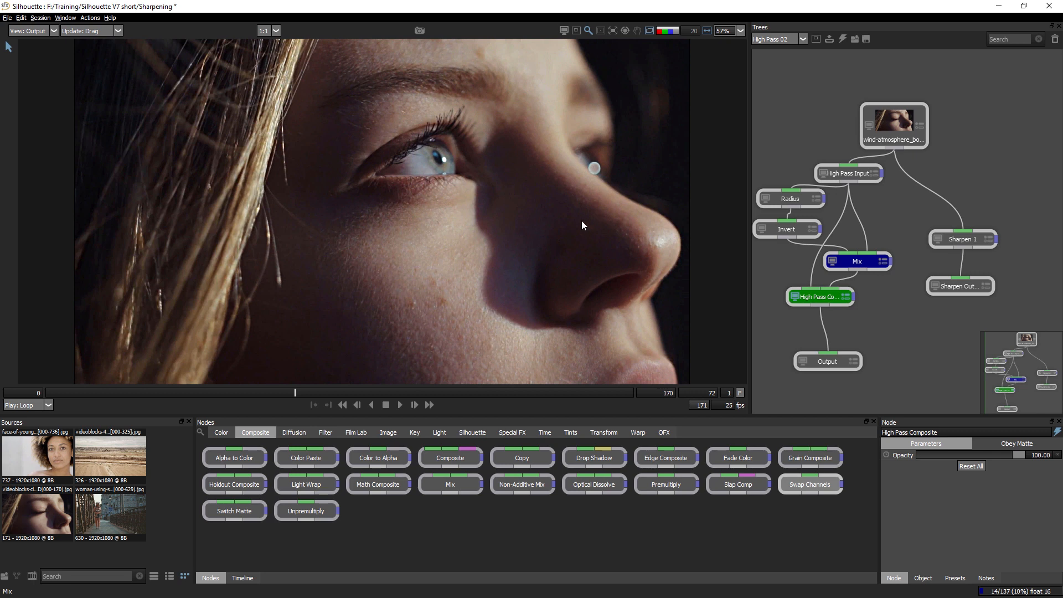
- Insert a Frost node between High Pass Input and High Pass Composite and set its Detail smoothing to 3.53
left_click_drag(828, 299, 803, 319)
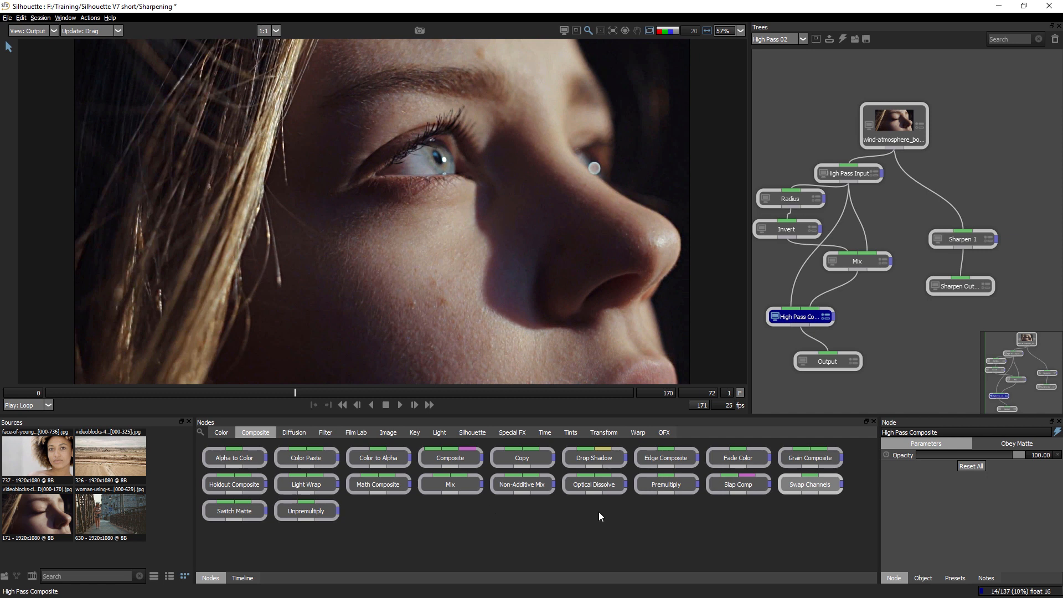
left_click(293, 434)
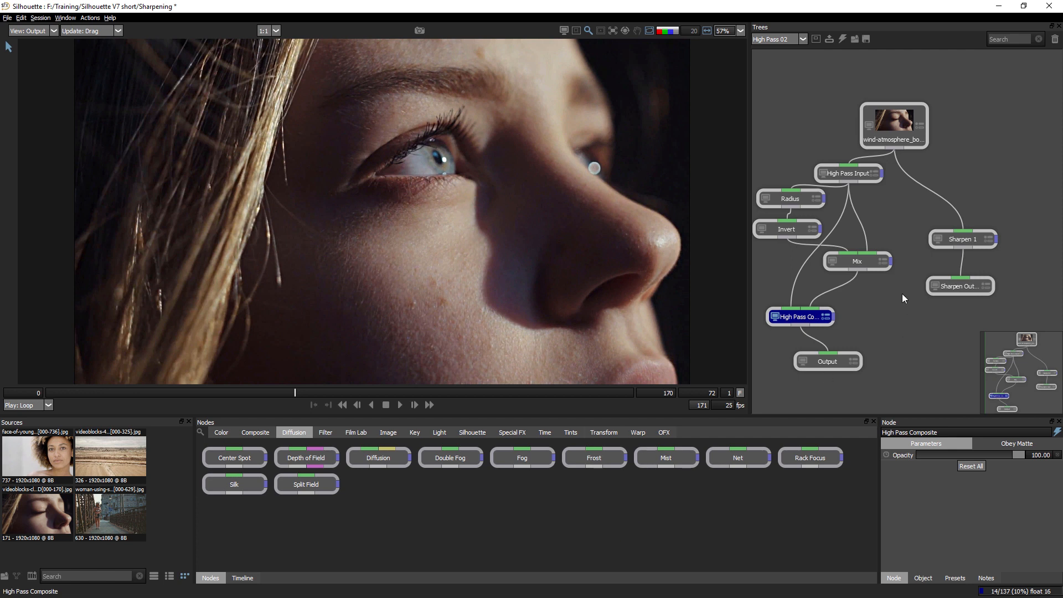
left_click_drag(597, 454, 799, 293)
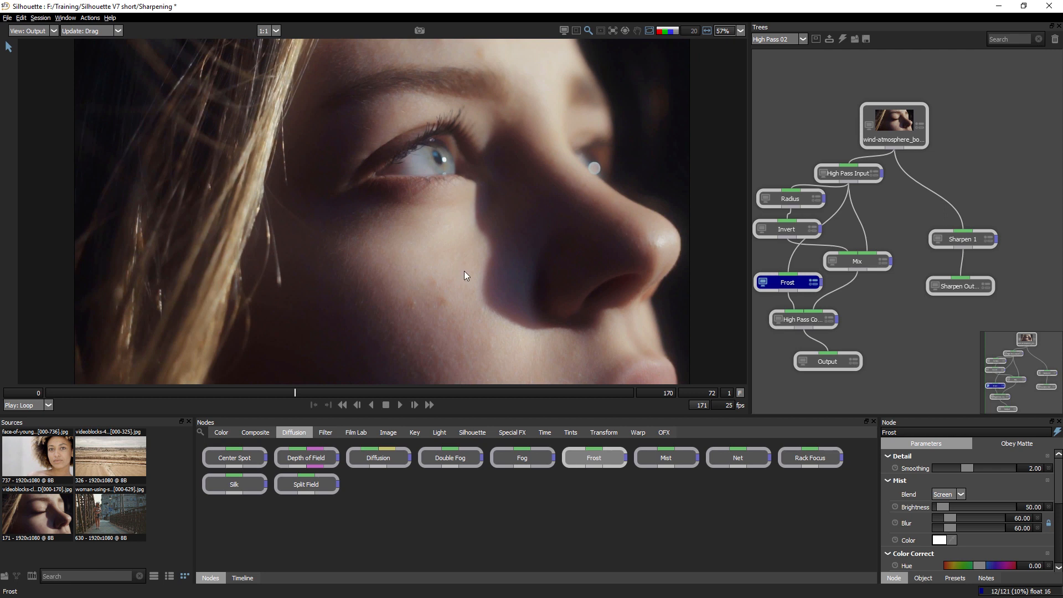
left_click_drag(966, 468, 990, 469)
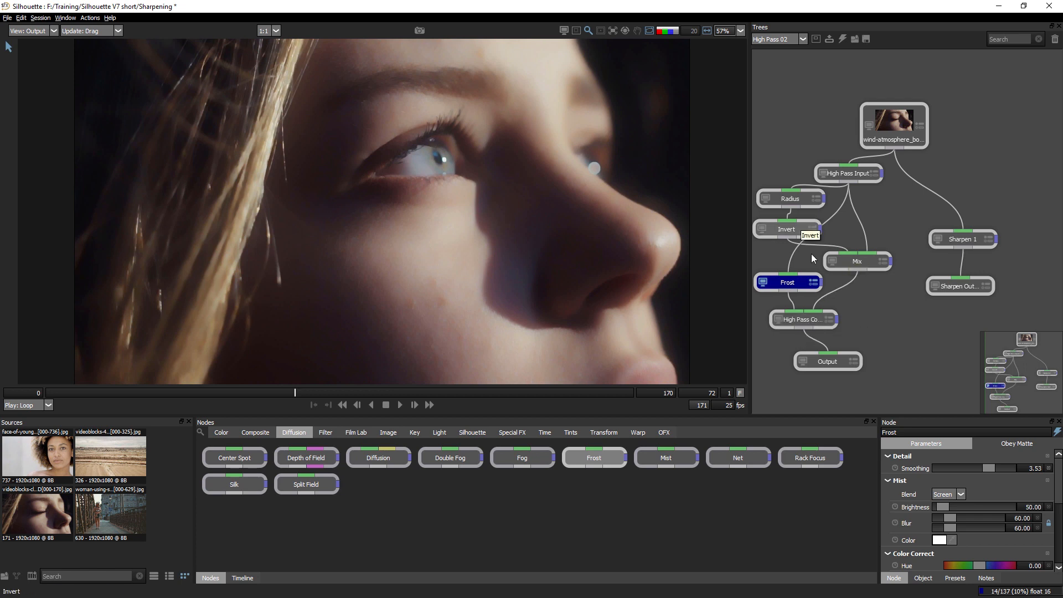
- Compare the Frost result with the High Pass Composite result, nudging Mix and Frost to keep the tree tidy
left_click(805, 323)
left_click(796, 287)
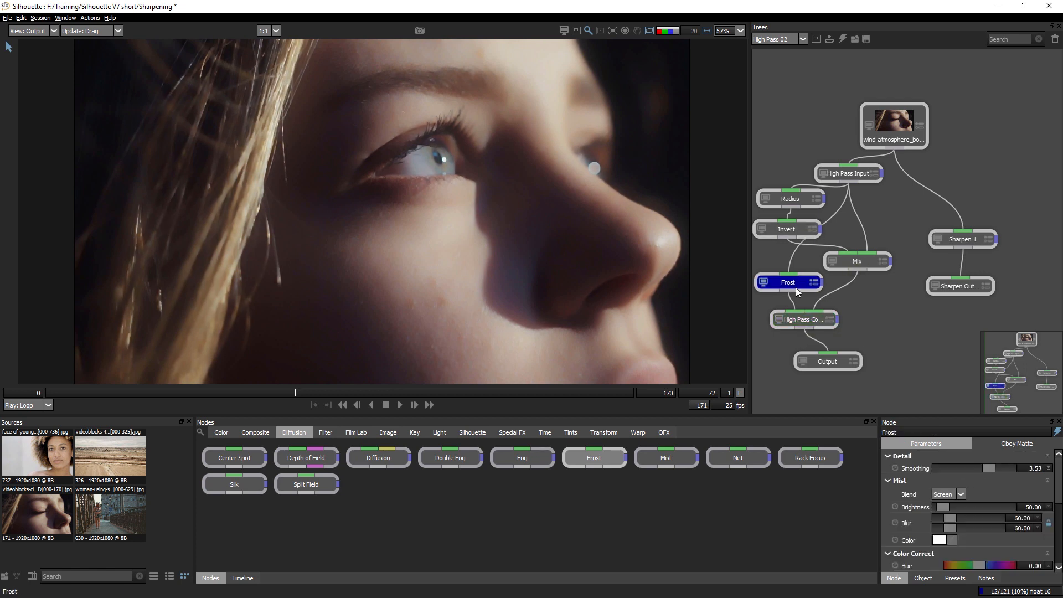
left_click(798, 321)
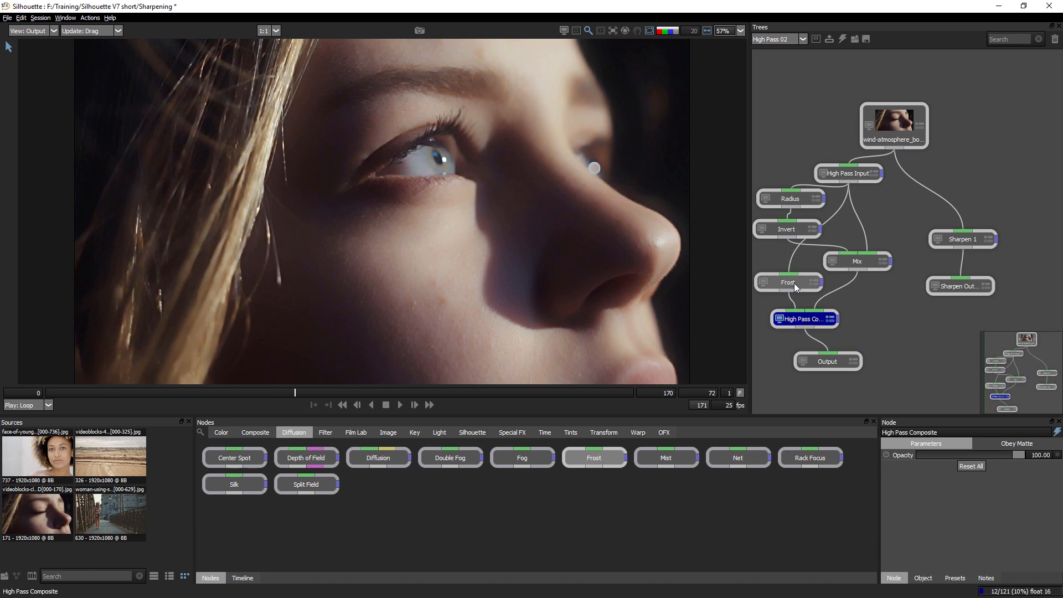
left_click(795, 286)
left_click(800, 319)
left_click_drag(859, 262, 872, 266)
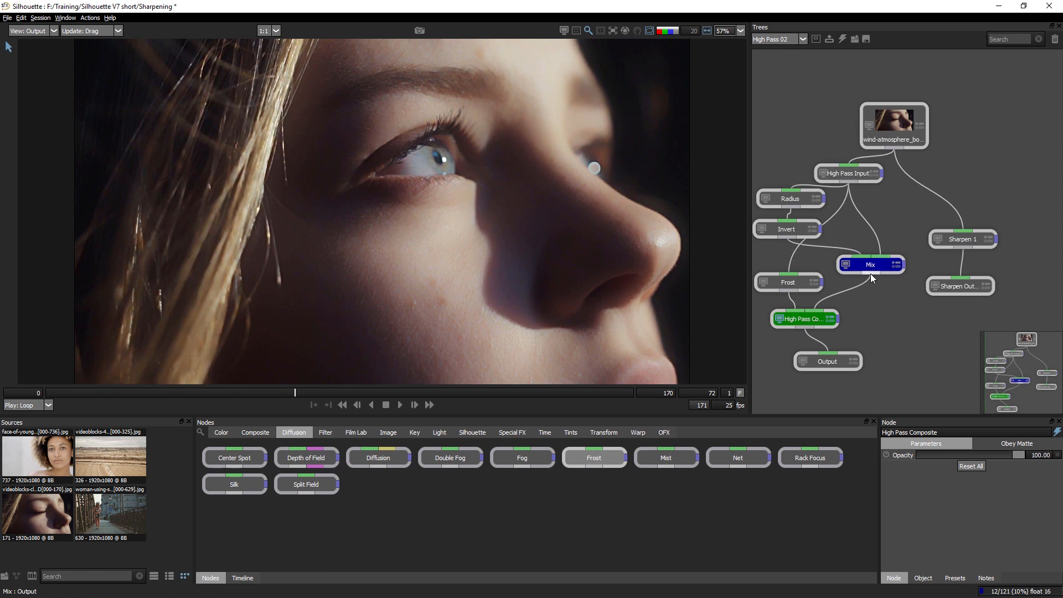
left_click(785, 285)
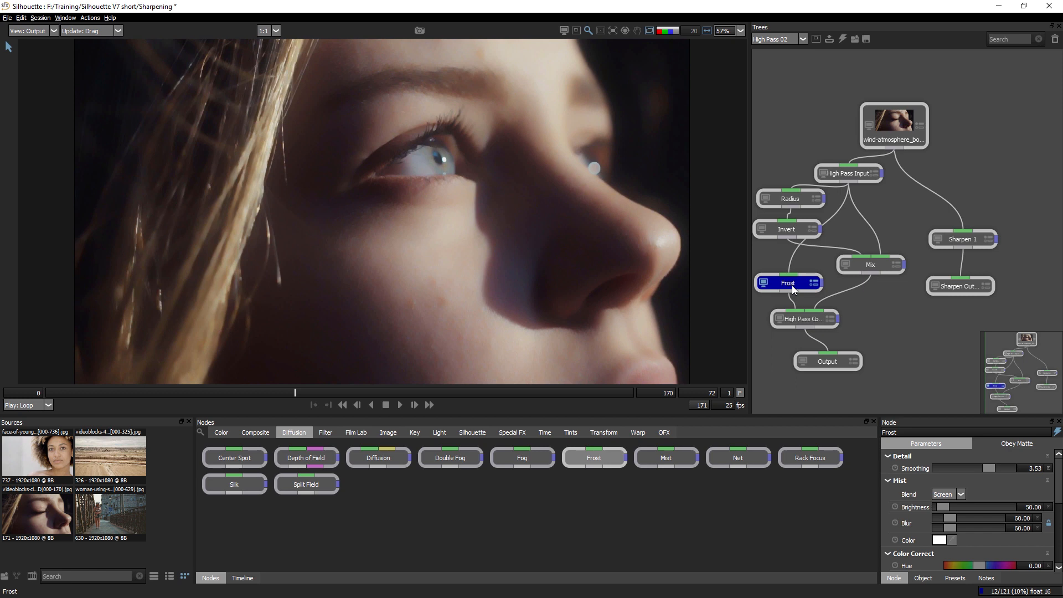
left_click_drag(792, 285, 795, 275)
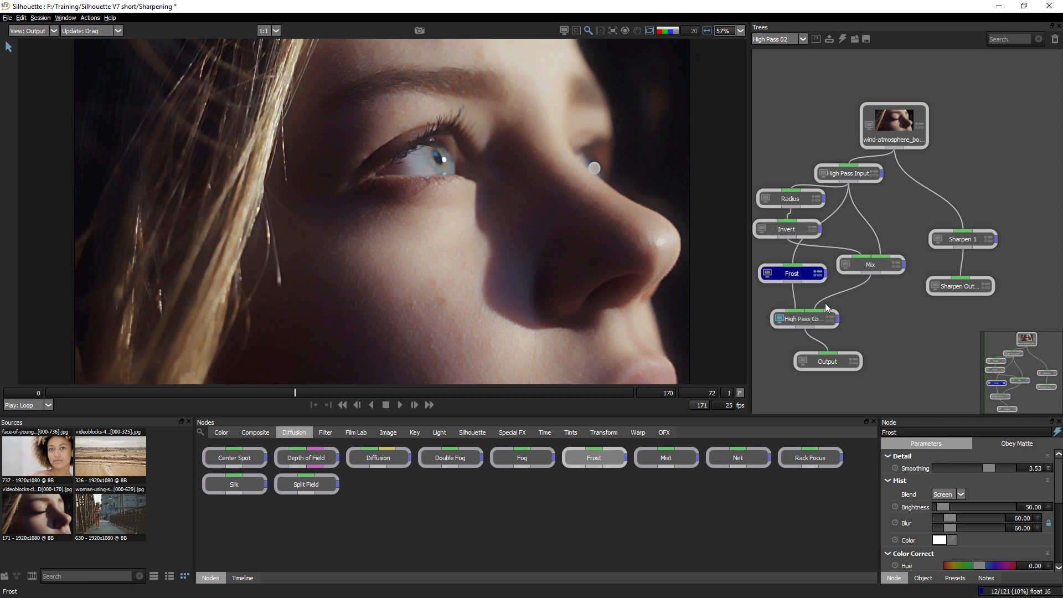
- Set the Frost node's smoothing to 2.52 and mist brightness to 62.02, and compare the source clip with the Output
left_click_drag(989, 469, 974, 473)
left_click_drag(942, 507, 945, 510)
left_click(894, 137)
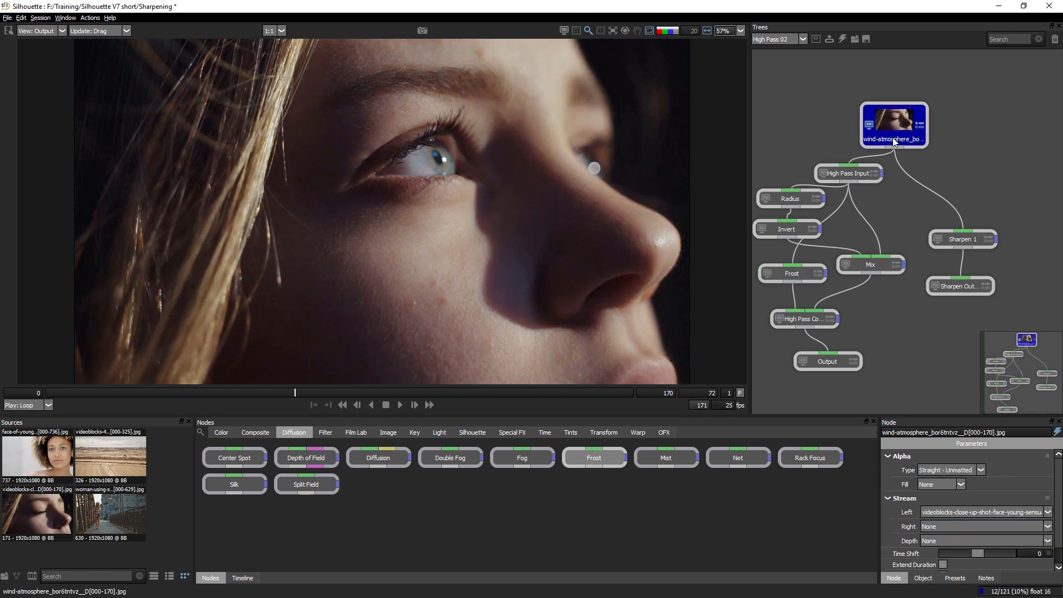
left_click(839, 361)
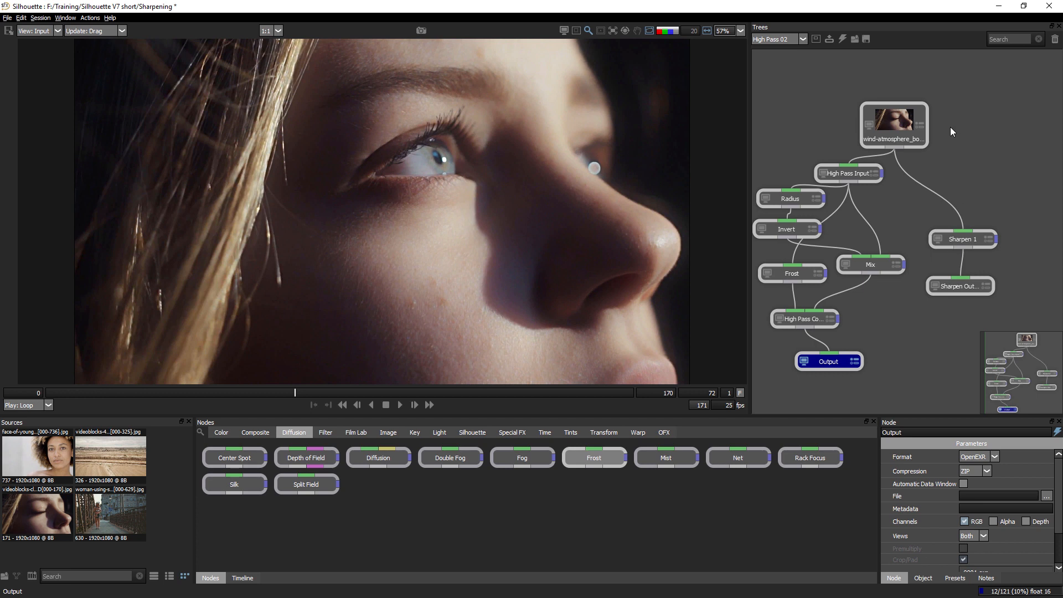
left_click(894, 125)
left_click(831, 361)
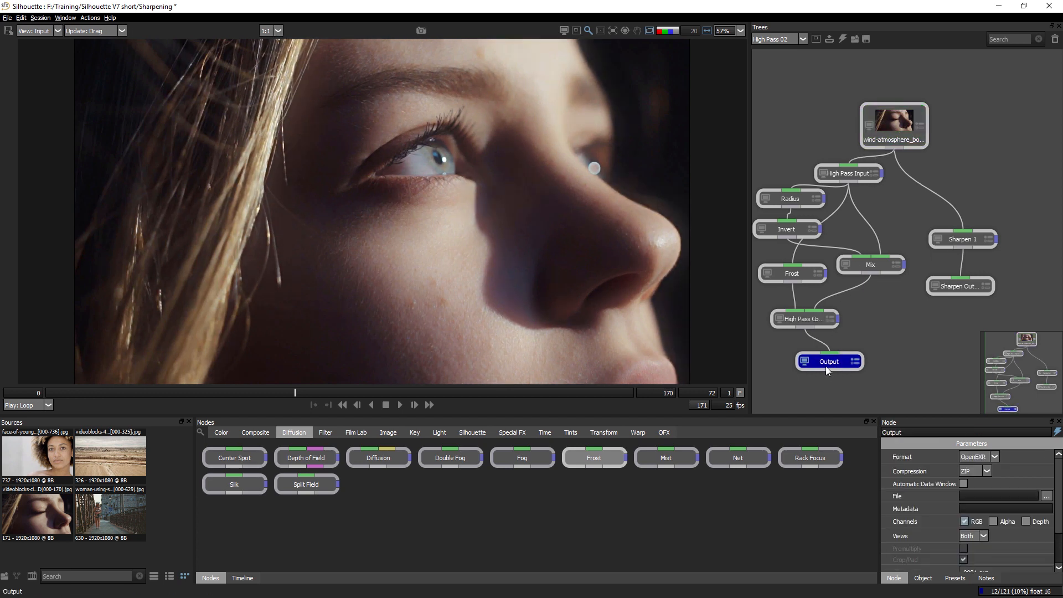
- Disable the Frost node and insert a Detail node between Frost and High Pass Composite
left_click(796, 277)
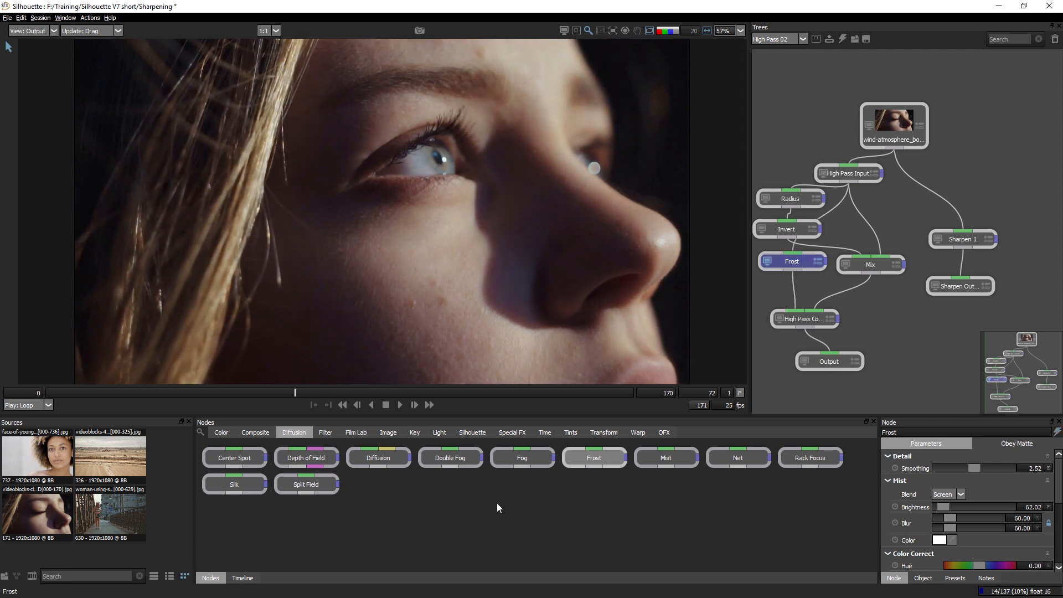
left_click(325, 434)
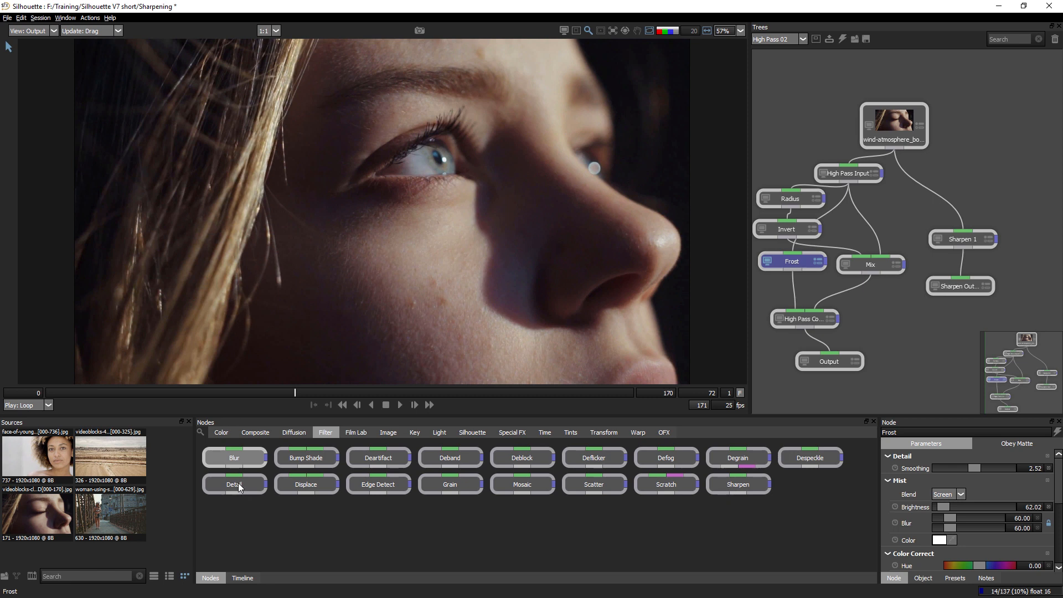
left_click_drag(238, 483, 799, 333)
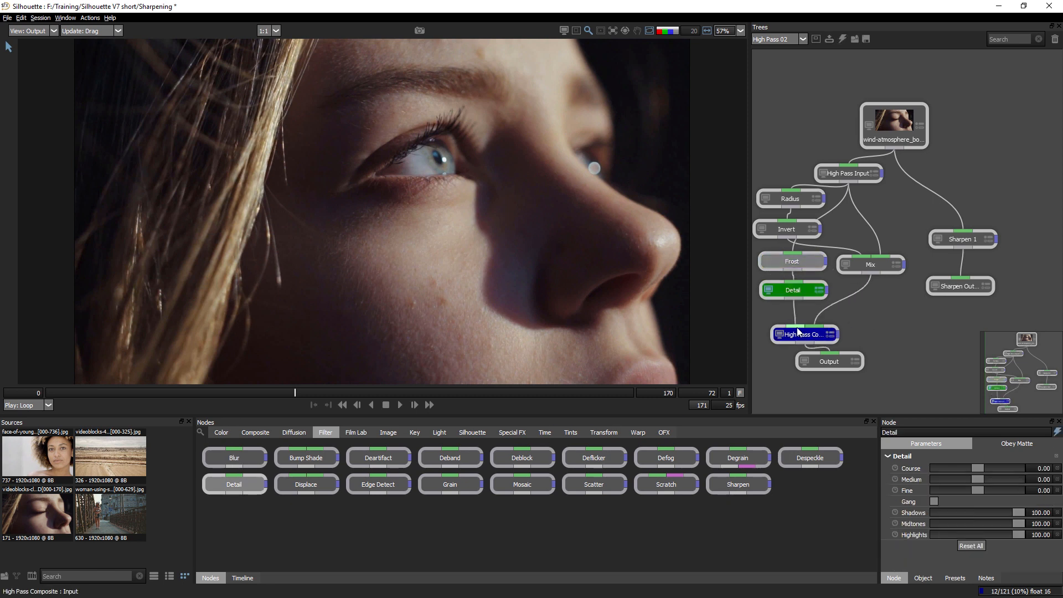
- Rearrange the tree into three separate columns: Frost and Detail; Radius, Invert and Mix; and Sharpen 1 with its output
left_click_drag(796, 290, 792, 301)
left_click_drag(791, 229, 866, 237)
left_click_drag(818, 201, 1016, 285)
left_click_drag(899, 272, 934, 293)
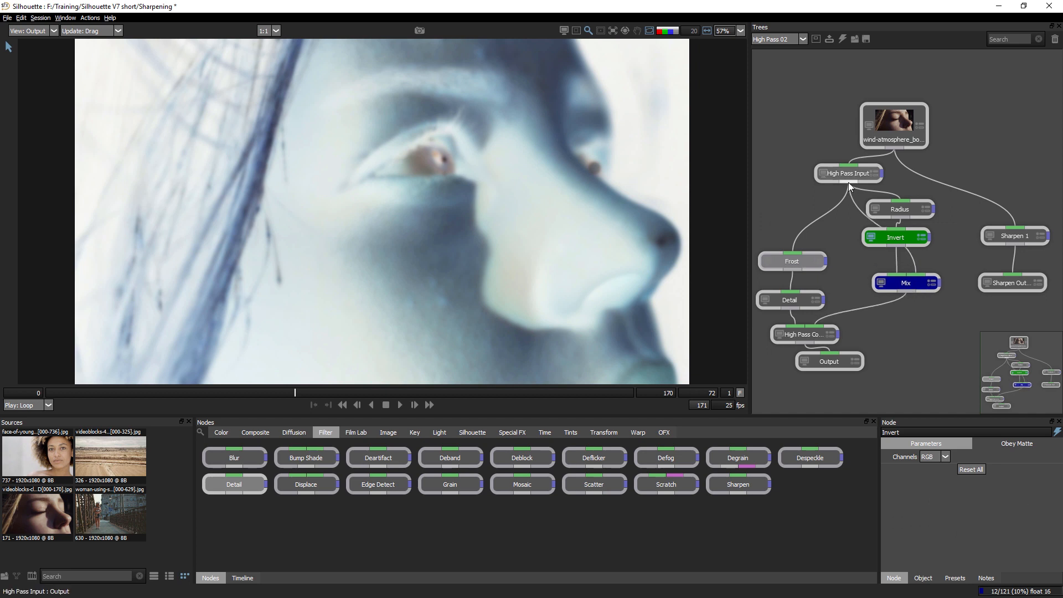
left_click_drag(848, 173, 820, 178)
left_click_drag(792, 260, 797, 239)
left_click_drag(798, 303, 808, 279)
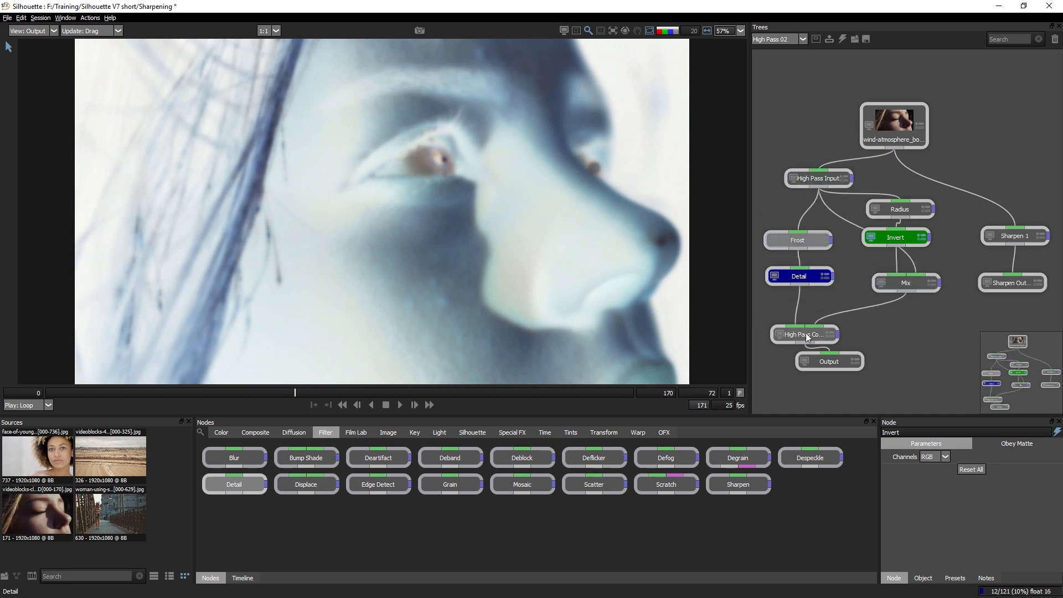
left_click_drag(805, 333, 832, 322)
- Try positive Course and Fine amounts on the Detail node while viewing its result, and reset both to 0
left_click(808, 275)
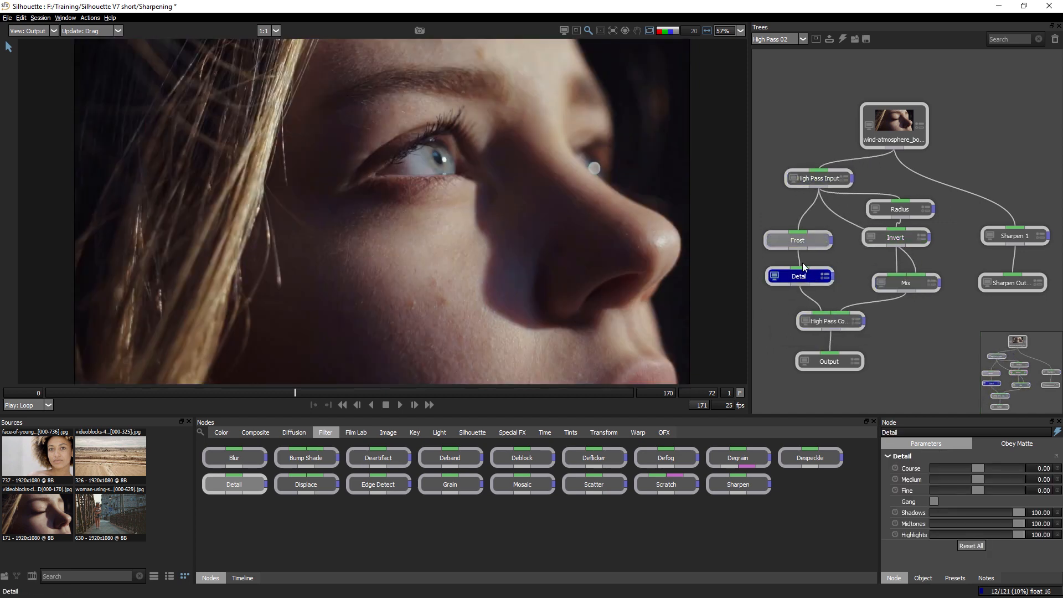
left_click_drag(983, 468, 993, 469)
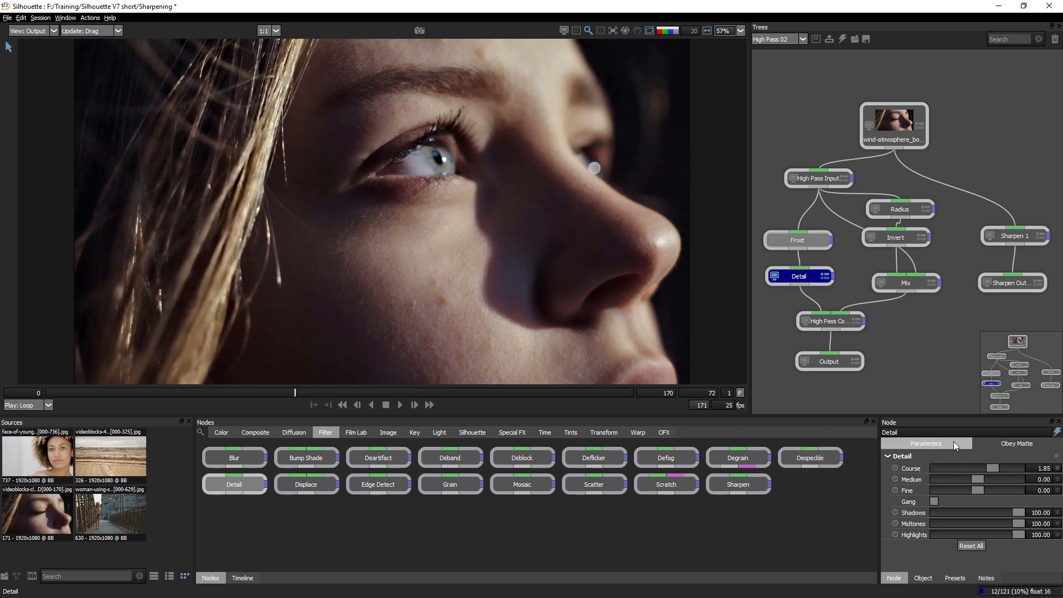
left_click_drag(993, 466, 986, 490)
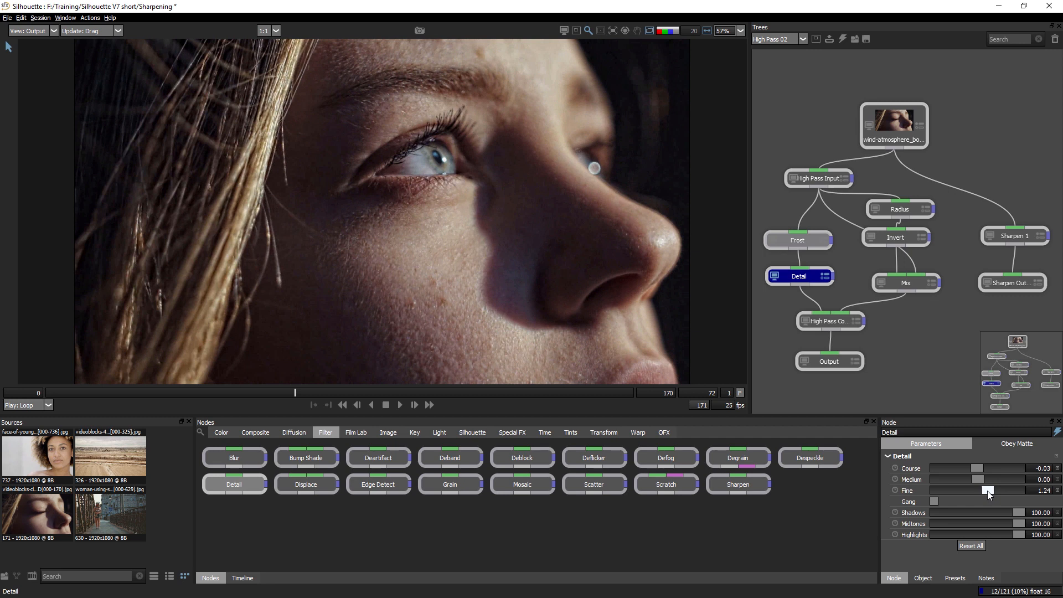
left_click(1057, 490)
left_click(1057, 468)
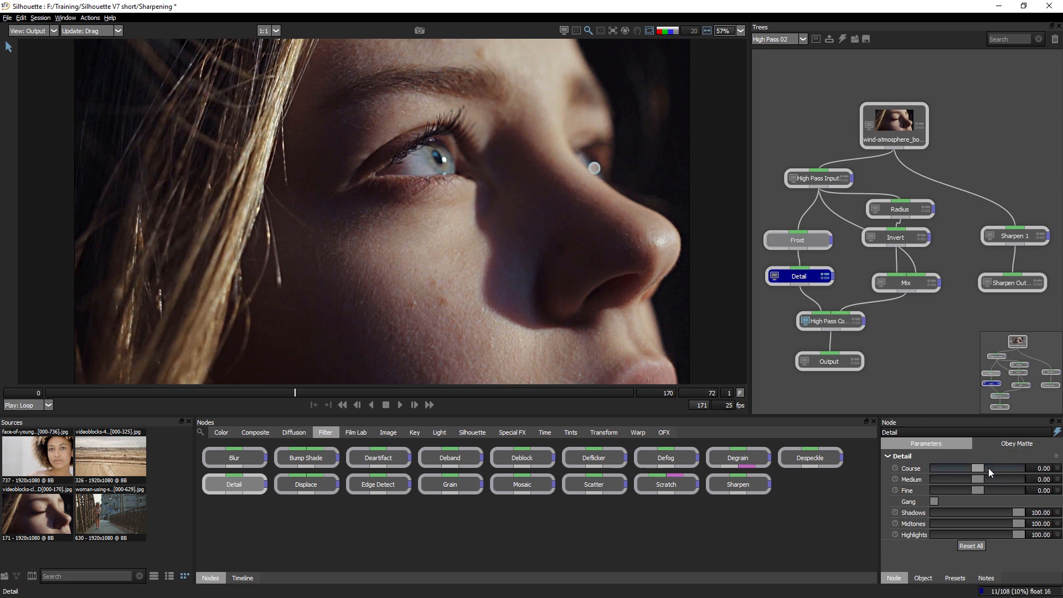
- Soften the Detail node with Course -5.00, Medium -1.98, Fine -2.25, Midtones 77.18 and Highlights 32.21
left_click_drag(978, 467, 891, 463)
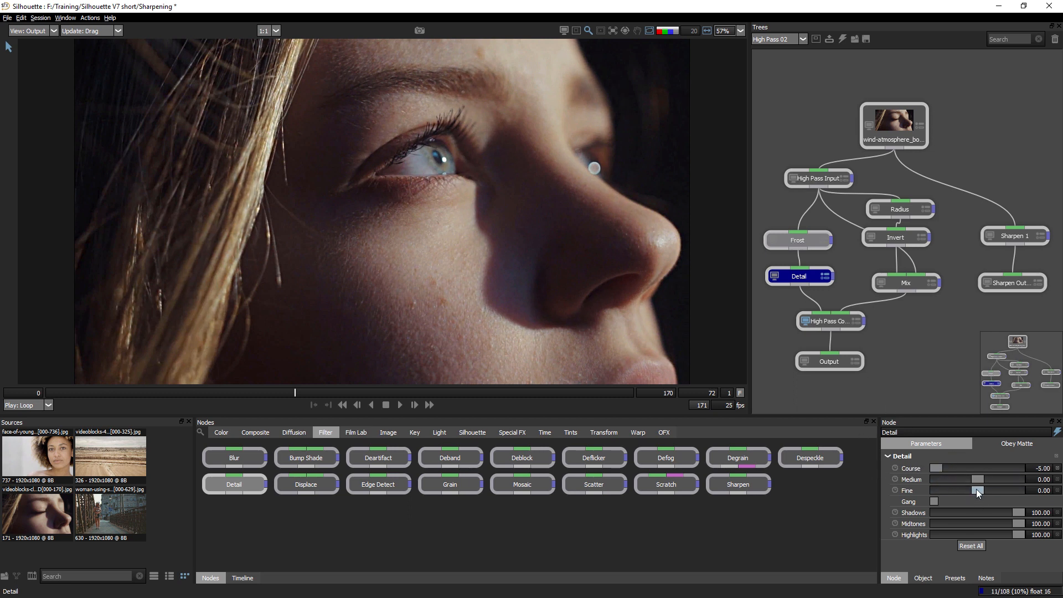
left_click_drag(976, 491, 955, 492)
left_click_drag(976, 481, 792, 462)
left_click_drag(966, 482, 960, 484)
left_click_drag(958, 491, 959, 491)
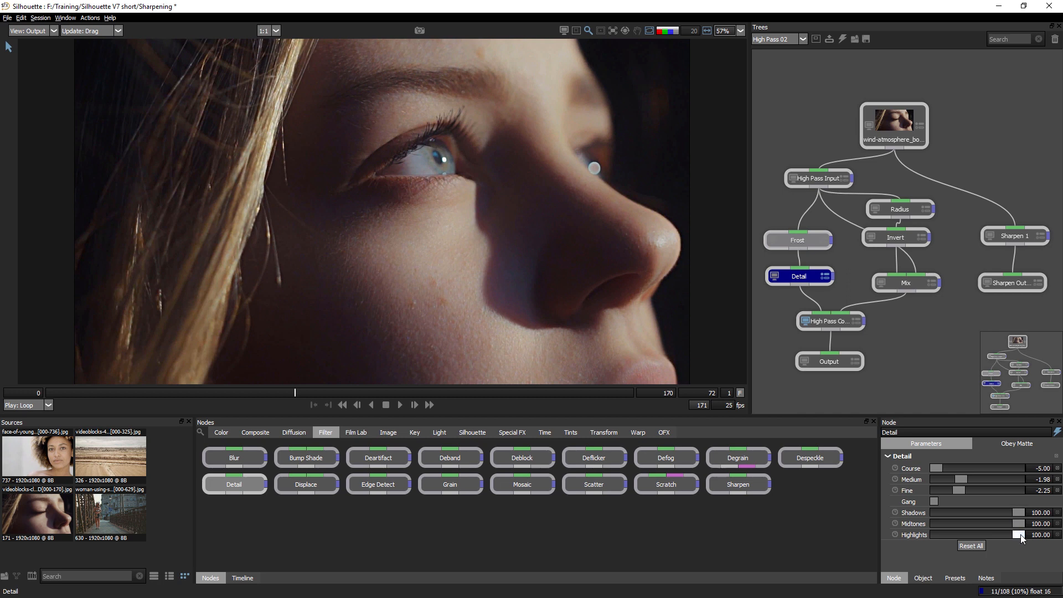
mouse_move(1018, 535)
left_mouse_down()
mouse_move(928, 533)
mouse_move(1012, 526)
mouse_move(1000, 526)
left_mouse_up()
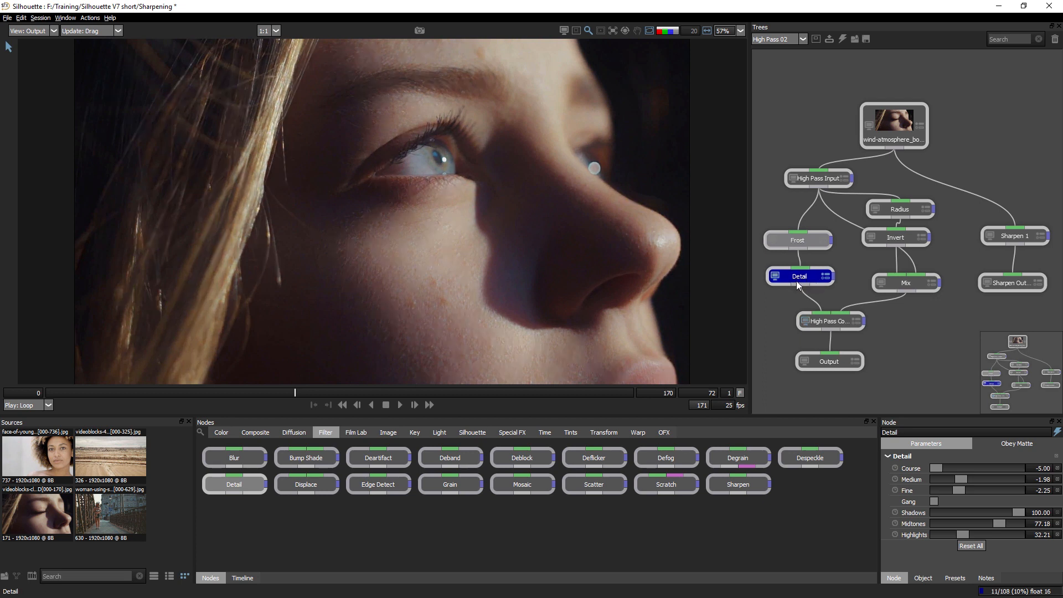
- Compare the source clip, the Detail result, the Mix high-pass image and the High Pass Composite result
left_click(901, 136)
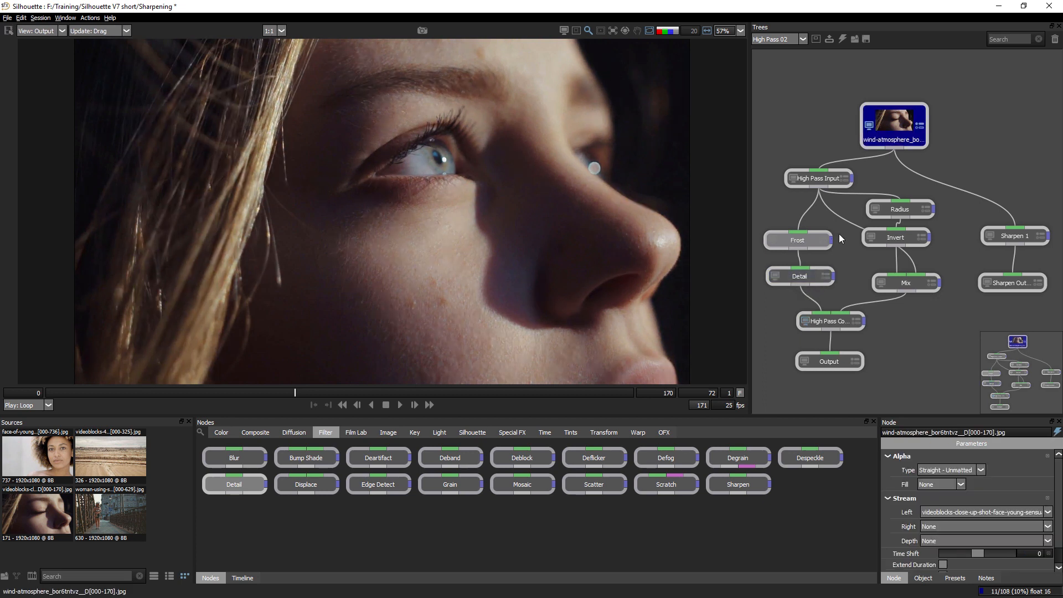
left_click(801, 277)
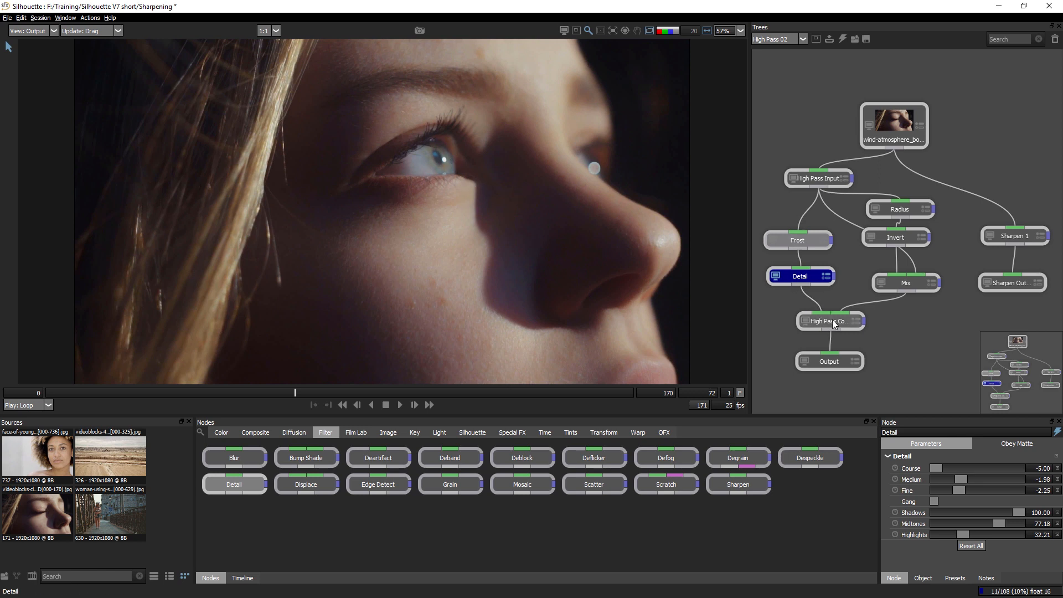
left_click(882, 283)
left_click_drag(908, 255, 908, 285)
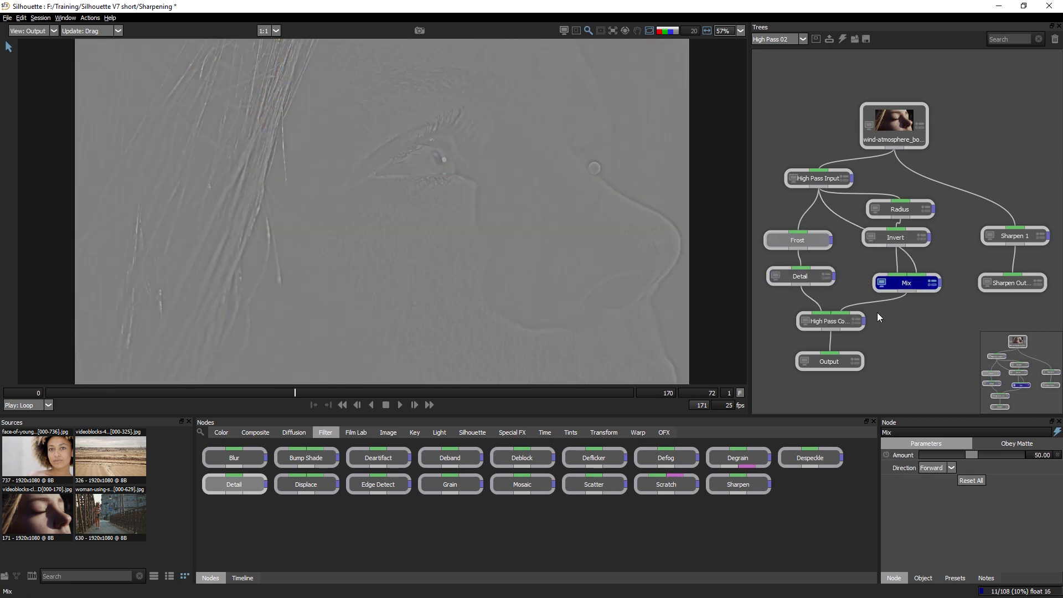
left_click(842, 321)
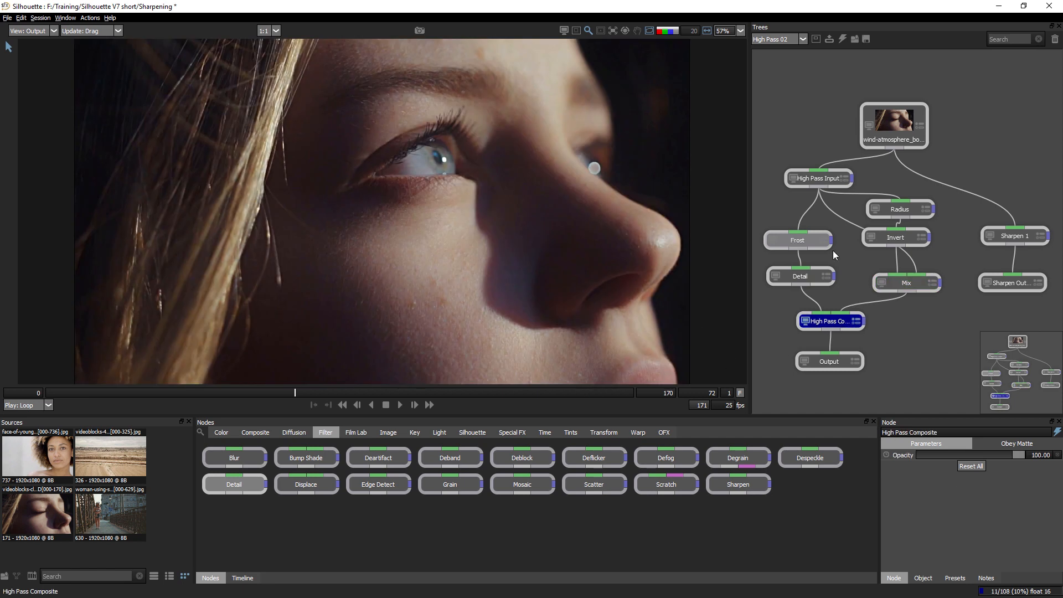
left_click(906, 115)
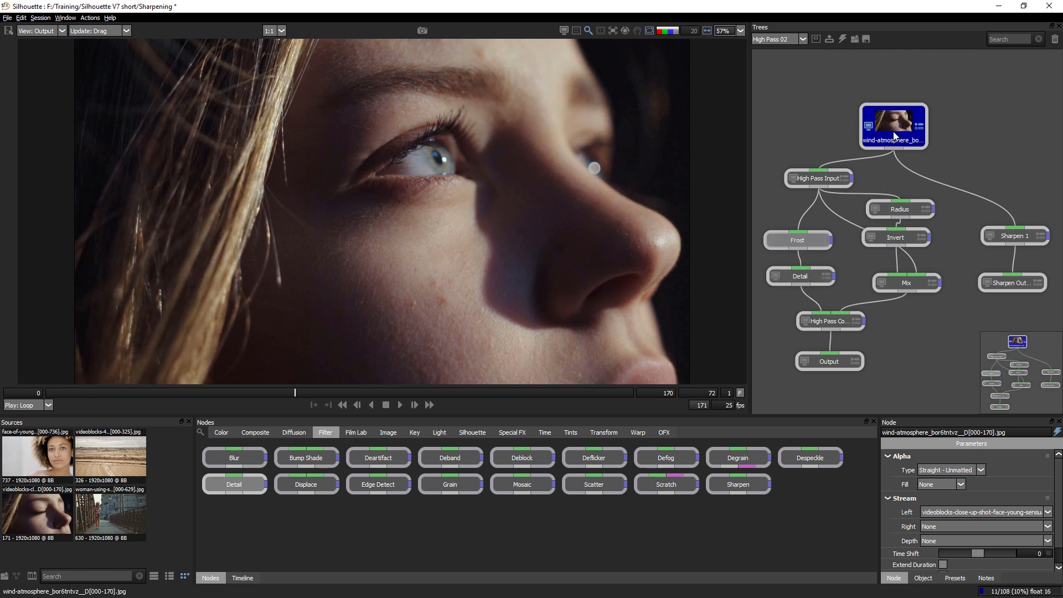
left_click(798, 276)
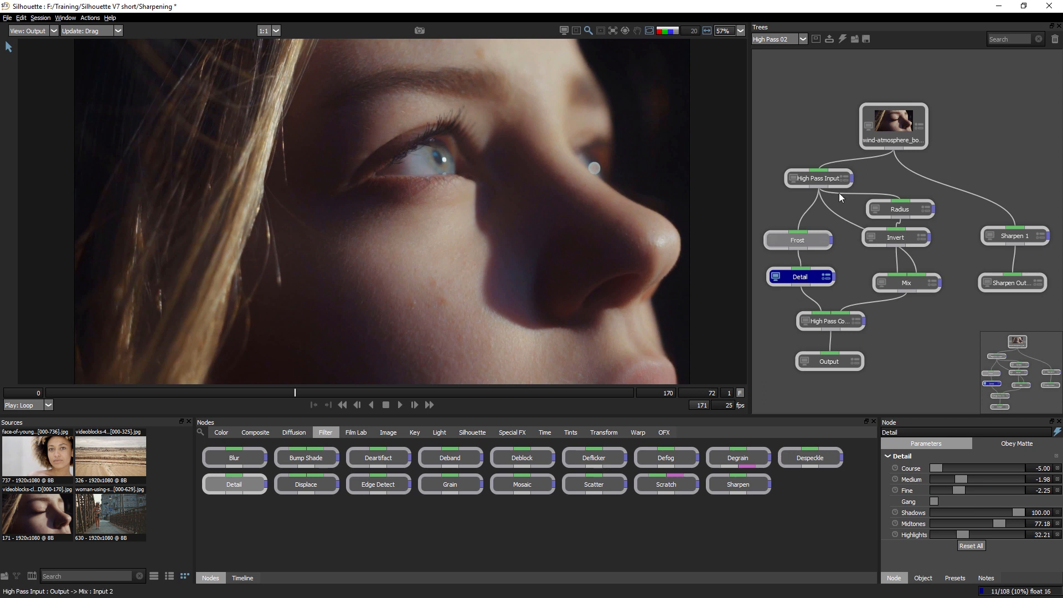
left_click(828, 325)
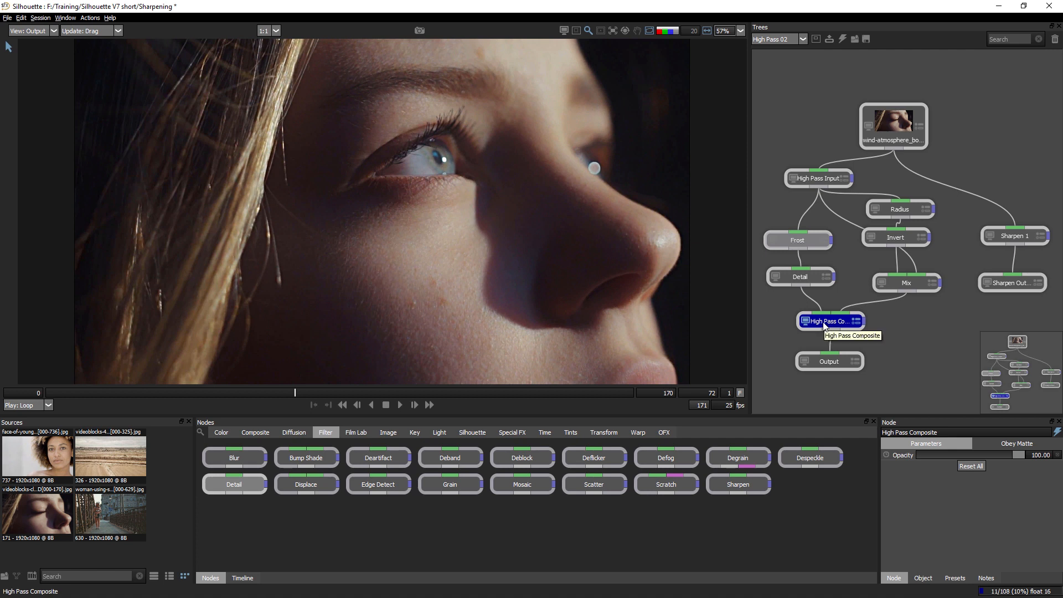
- Detach Frost from the tree, move Detail up and insert a Paint node between Detail and High Pass Composite
left_click_drag(788, 269, 790, 109)
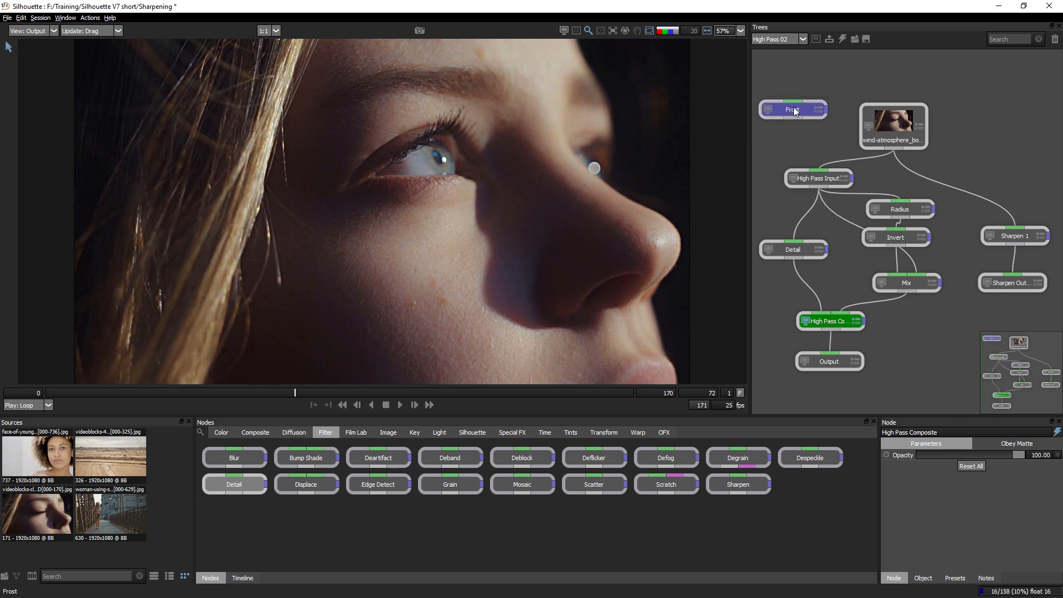
left_click_drag(798, 251, 792, 227)
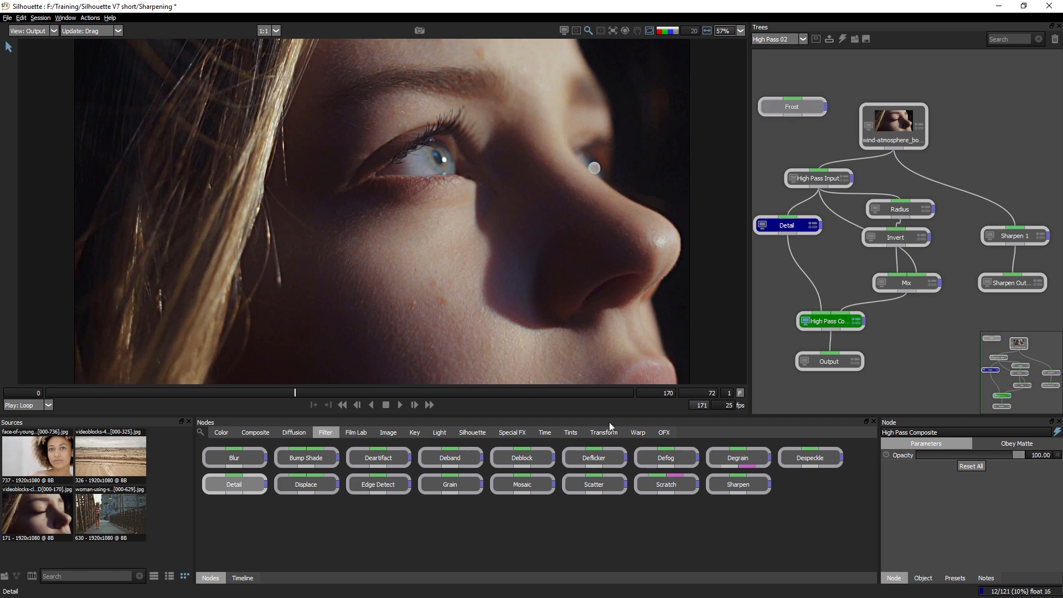
left_click(480, 433)
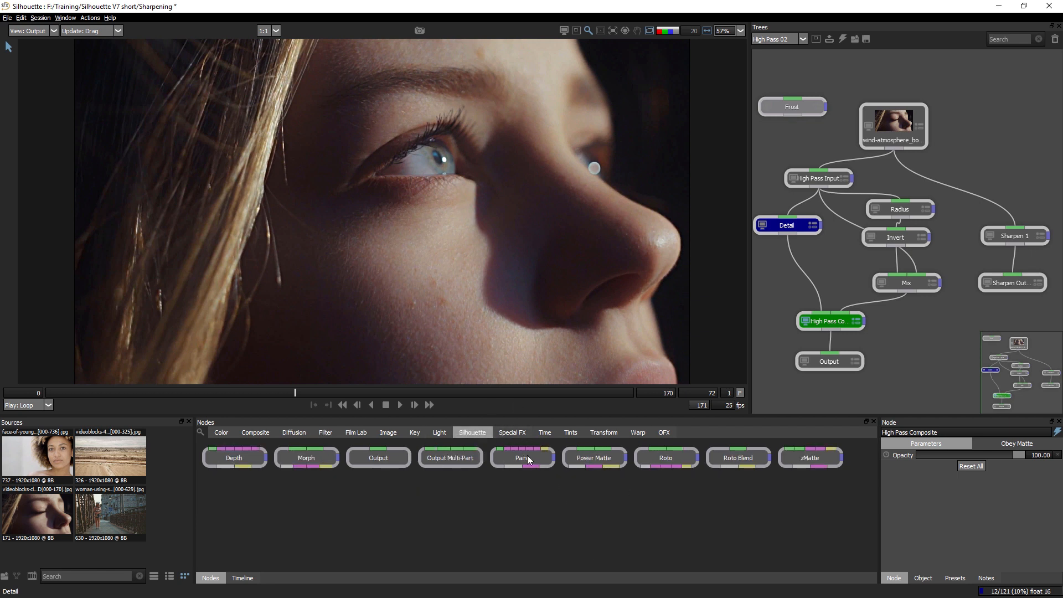
mouse_move(526, 457)
left_mouse_down()
mouse_move(824, 278)
mouse_move(792, 252)
mouse_move(812, 264)
left_mouse_up()
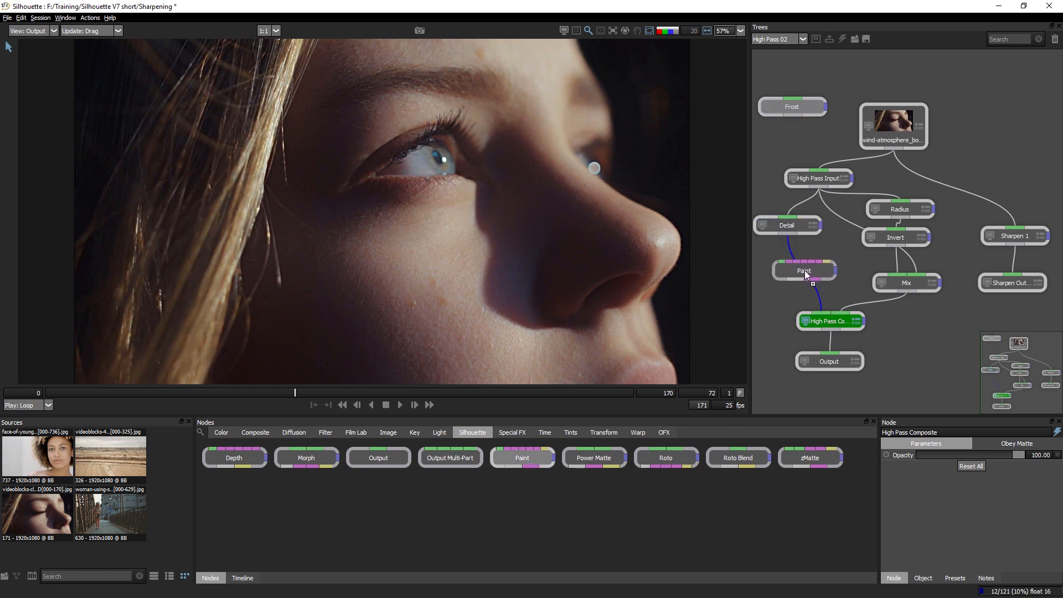
- Open the Paint node and clone clean skin over the blemishes on the cheek using a soft circular brush of size 44.62
left_click(803, 271)
left_click(764, 409)
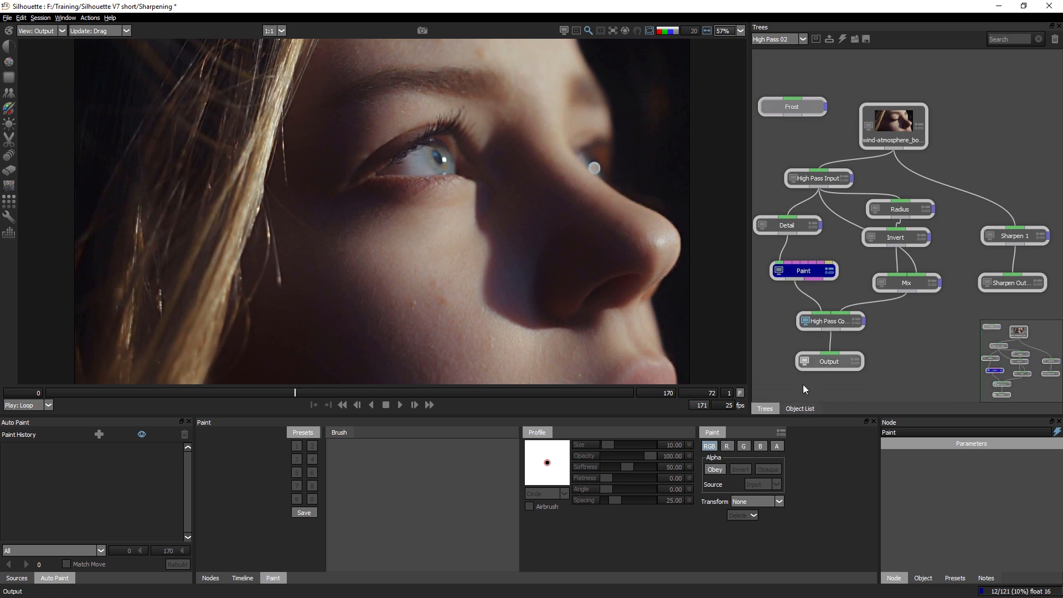
left_click(799, 409)
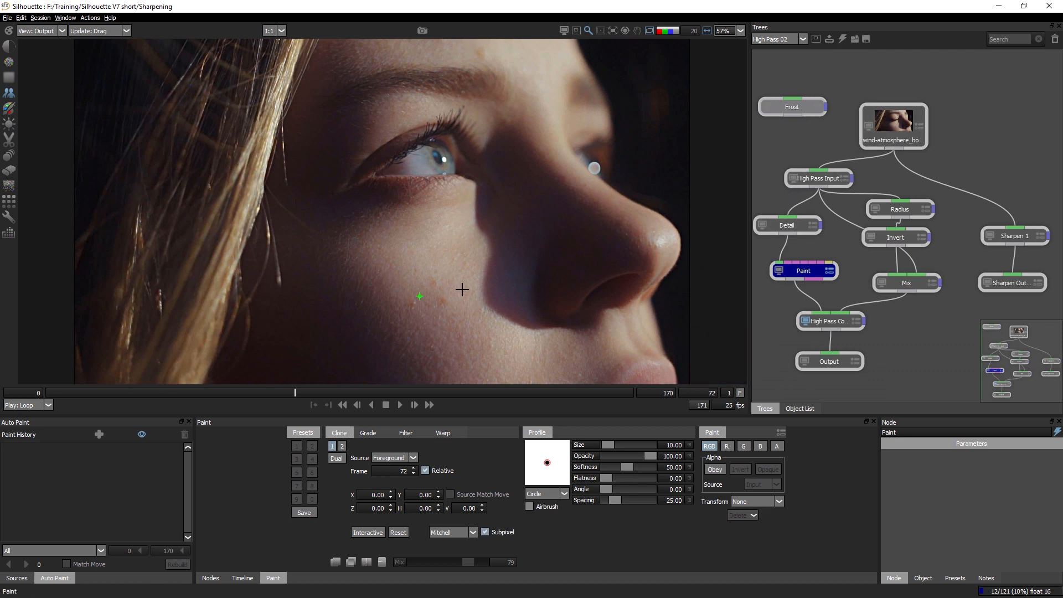
mouse_move(452, 320)
left_mouse_down()
mouse_move(463, 323)
mouse_move(441, 309)
mouse_move(427, 278)
mouse_move(439, 281)
mouse_move(410, 287)
mouse_move(415, 312)
mouse_move(437, 306)
left_mouse_up()
left_click(439, 281)
left_click(413, 304)
key("ctrl+z")
left_click(414, 304)
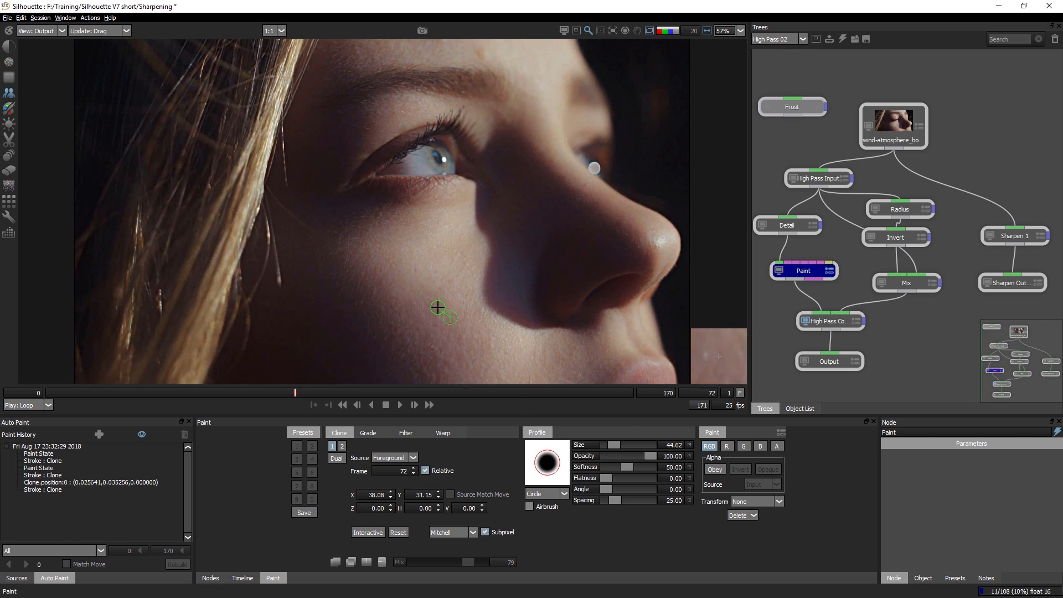
left_click(437, 307)
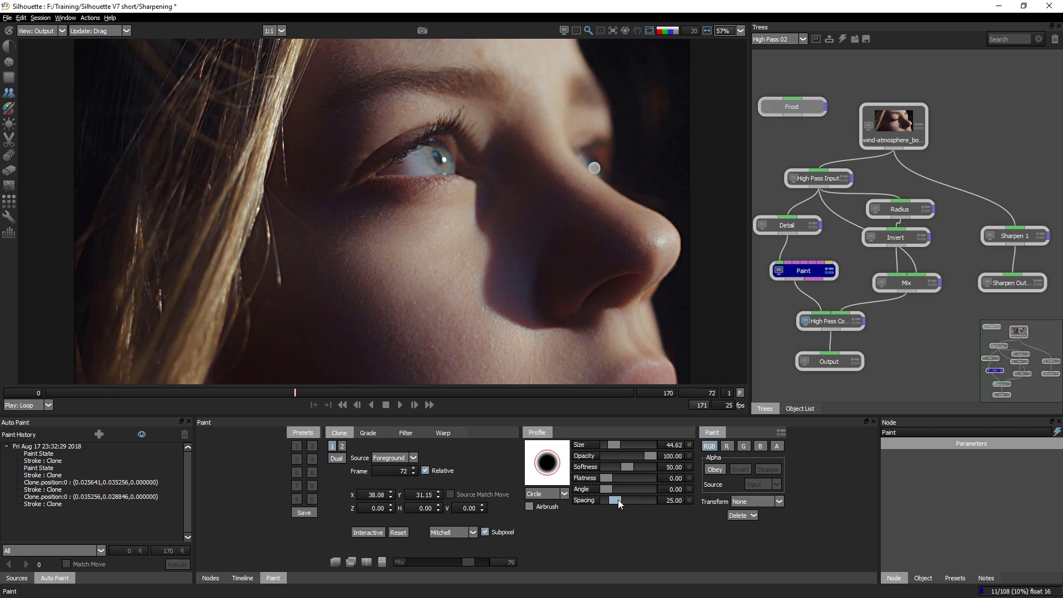
- Switch to the Blur brush and set its size to 153.16 and its radius to 104.04
left_click_drag(454, 51, 479, 54, "shift")
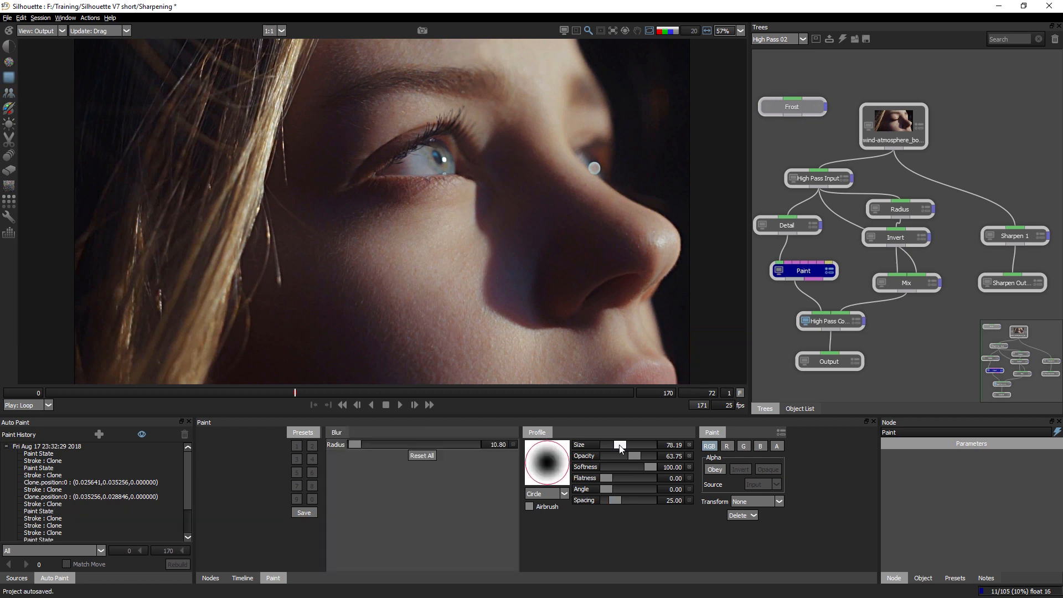
left_click_drag(621, 446, 618, 446)
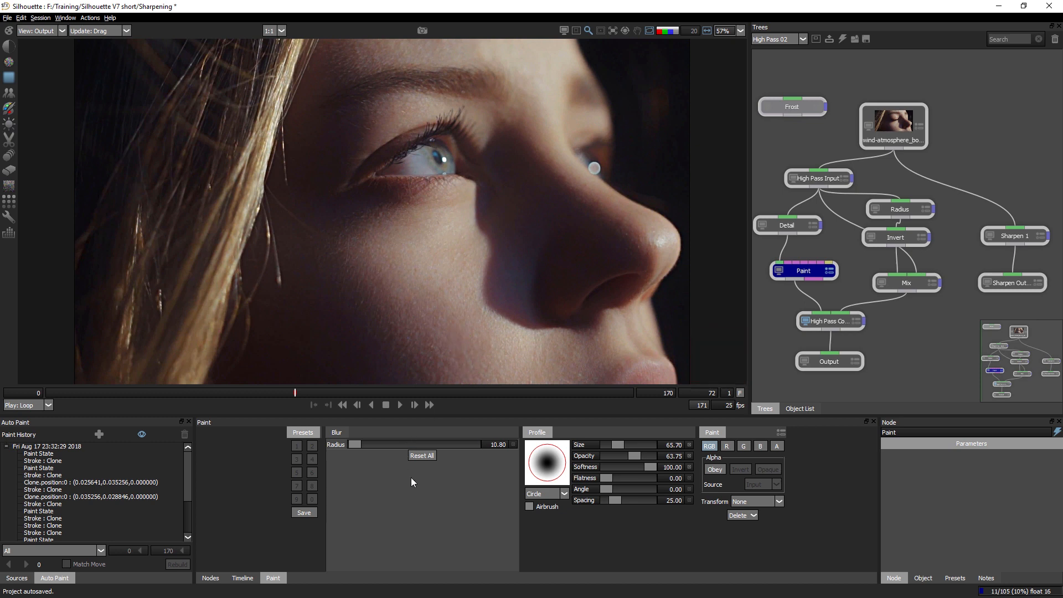
left_click_drag(618, 445, 633, 445)
left_click_drag(355, 445, 365, 444)
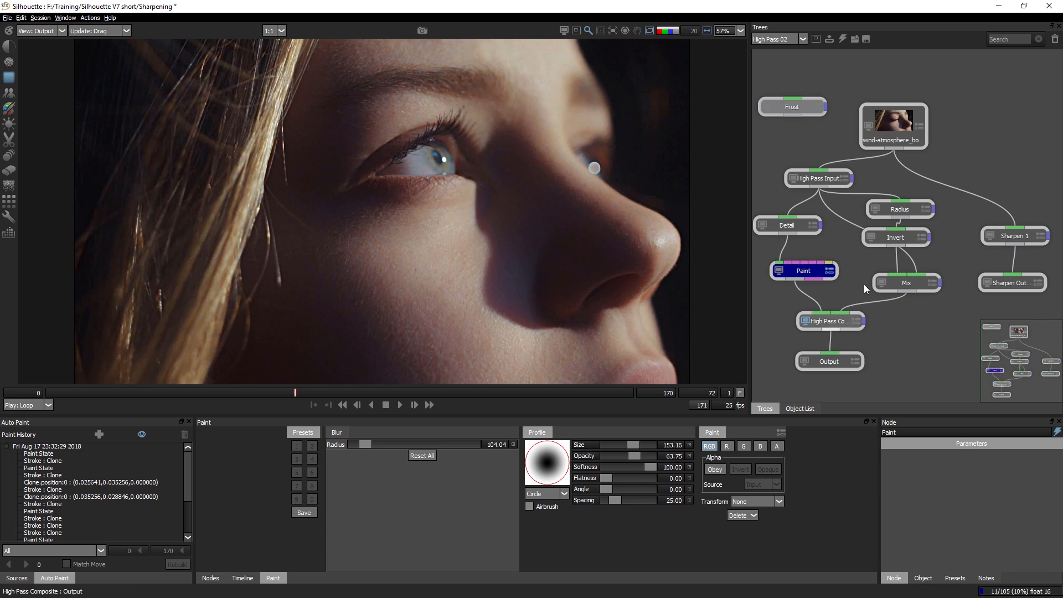
- Group the nodes from High Pass Input through High Pass Composite, collapse the group and rename it High Pass
left_click_drag(769, 173, 922, 327)
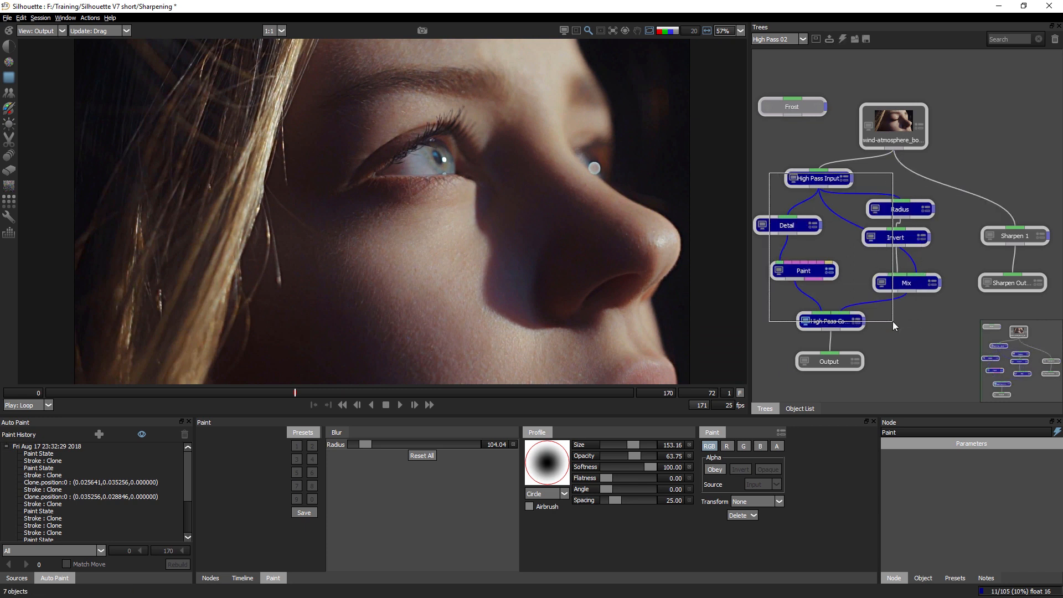
key("ctrl+g")
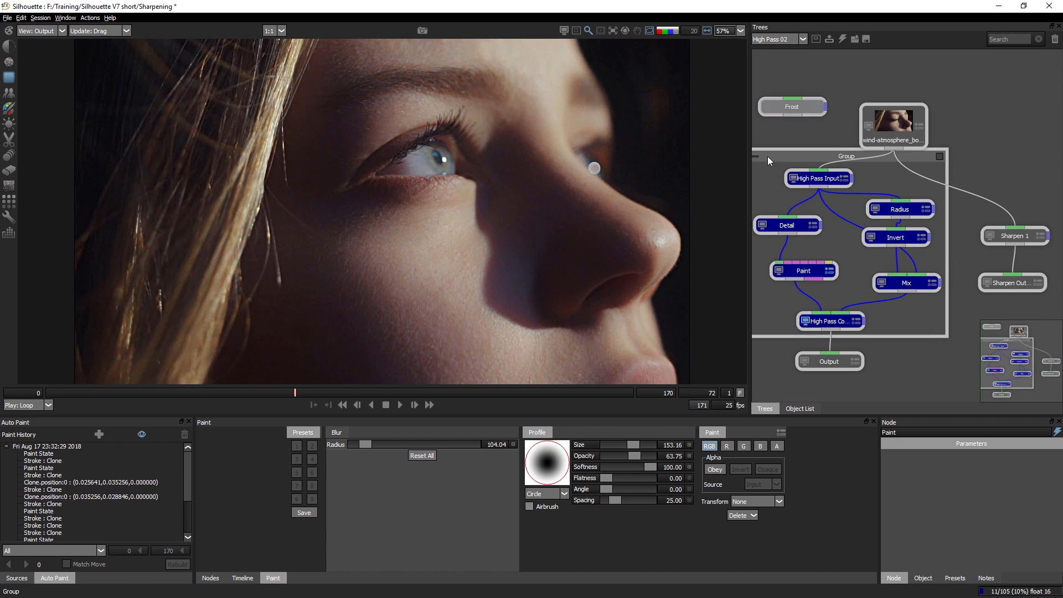
left_click(757, 157)
left_click(823, 244)
left_click(757, 156)
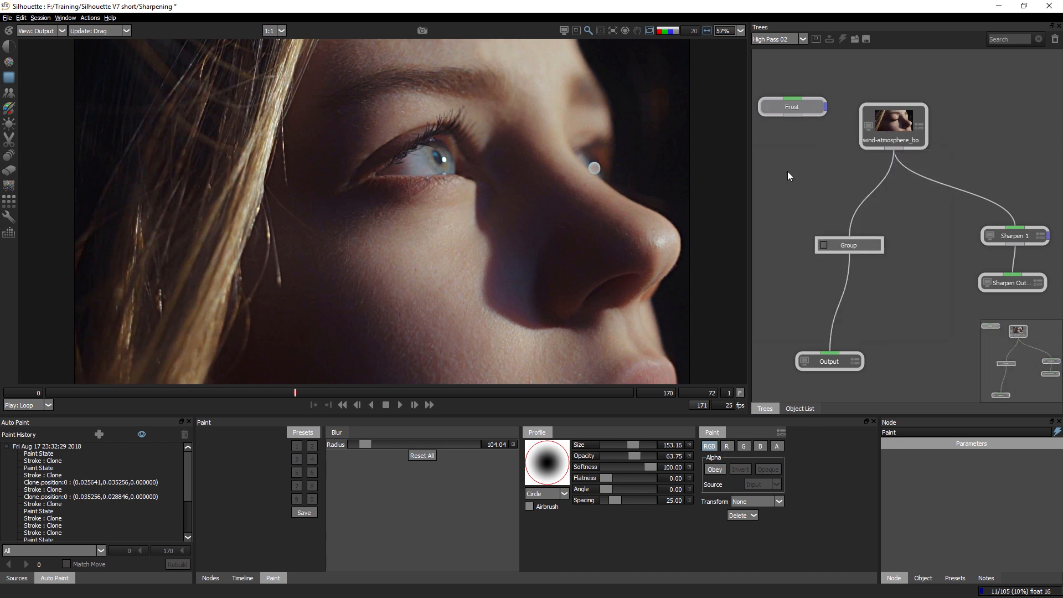
double_click(850, 244)
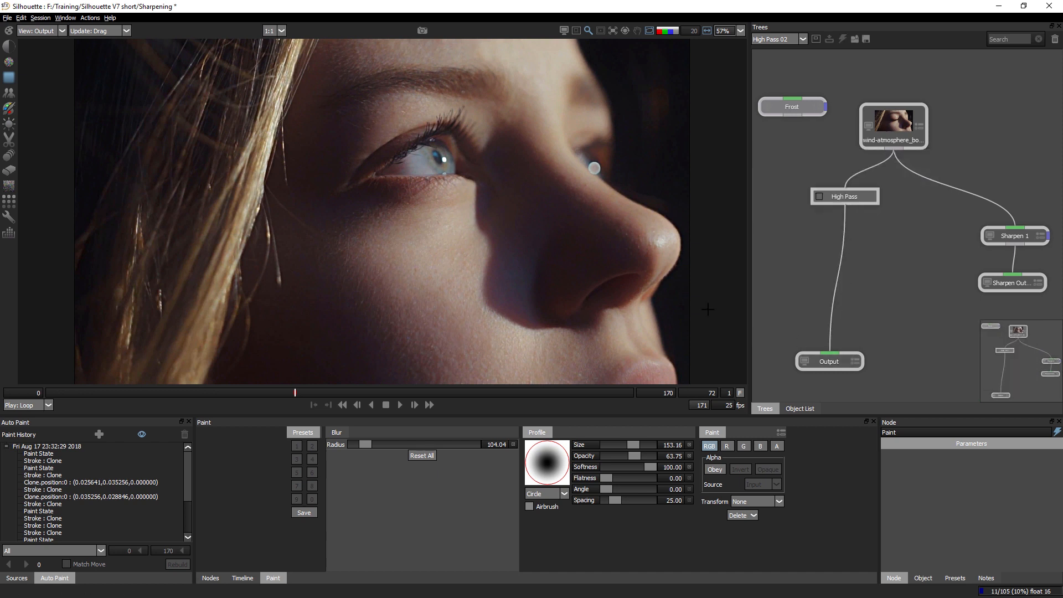
- Compare the Sharpen 1 result with the high-pass Output by viewing each node alternately
left_click(1013, 237)
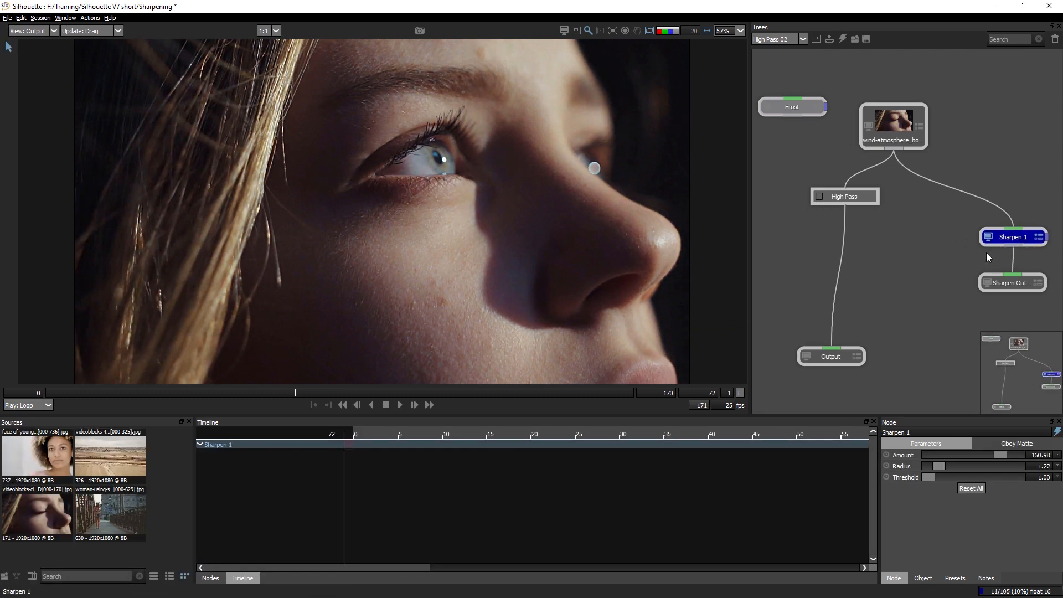
left_click(832, 360)
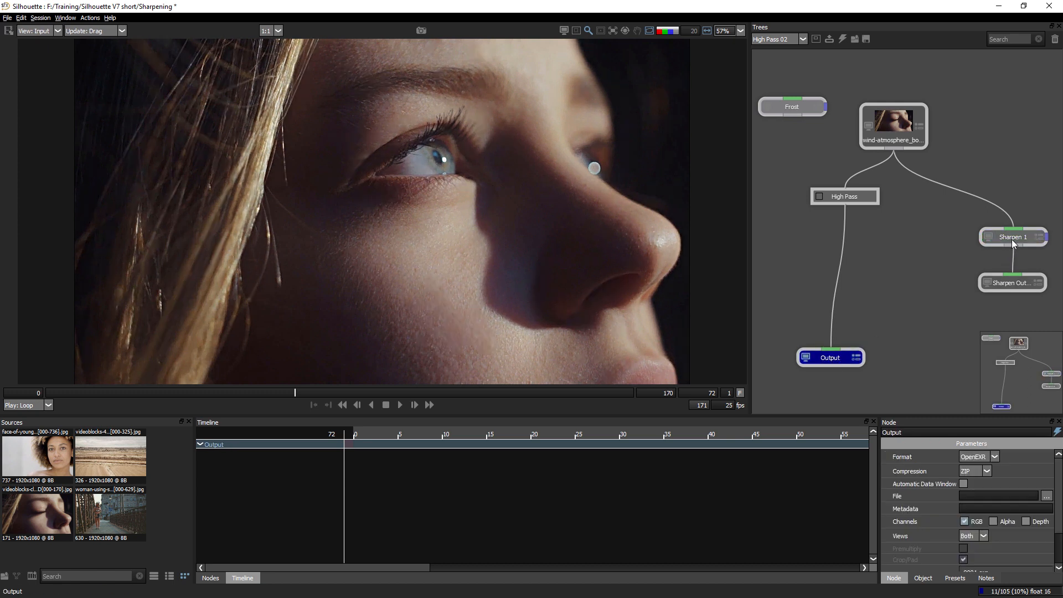
left_click(1012, 239)
left_click(842, 355)
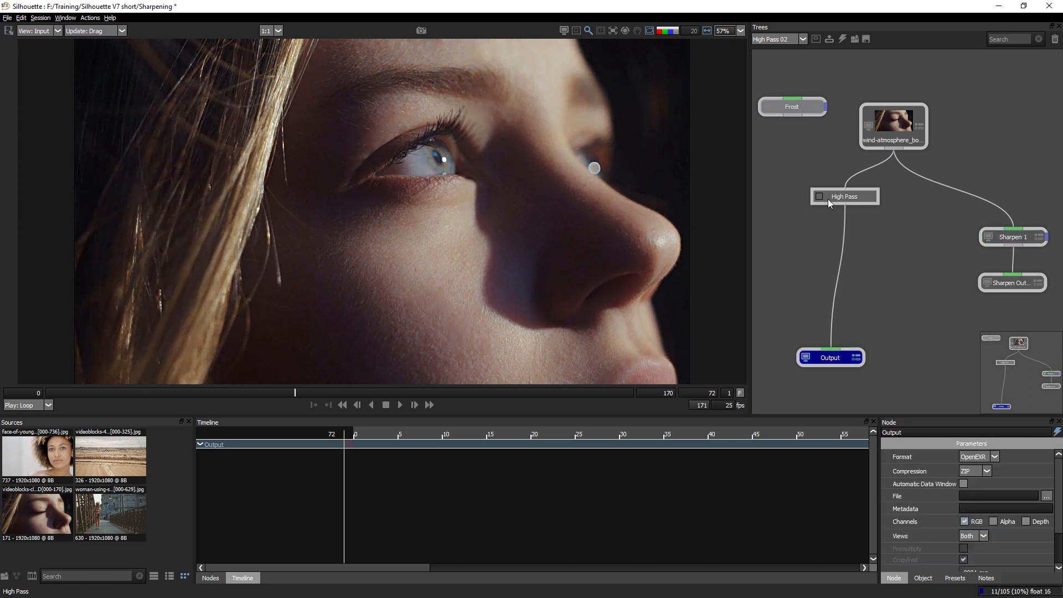